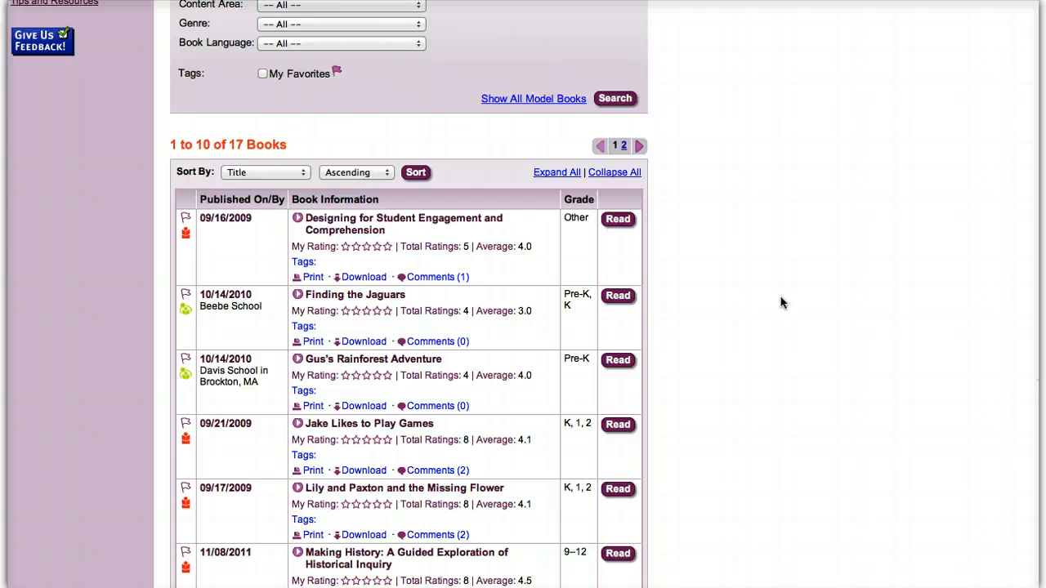
- Go to the area for creating and editing own books and start a new book
{"action": "scroll", "coordinate": [780, 303], "scroll_direction": "up", "scroll_amount": 5}
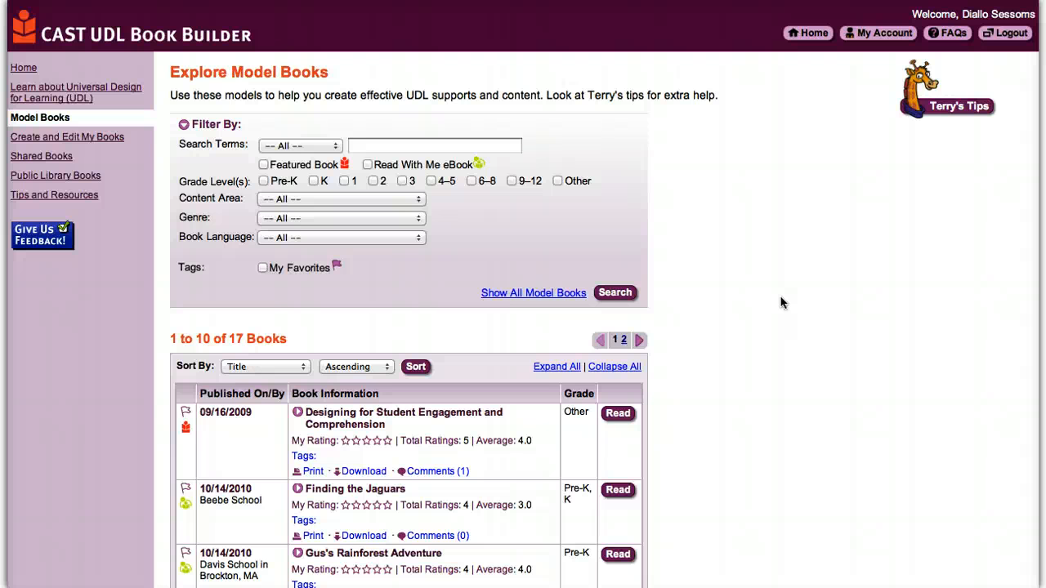
{"action": "left_click", "coordinate": [79, 139]}
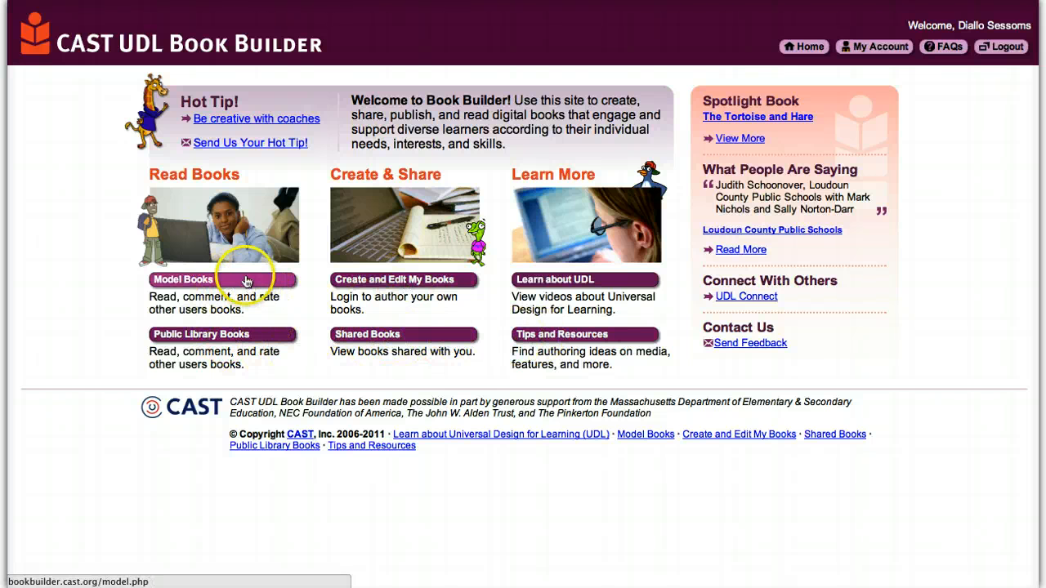
{"action": "left_click", "coordinate": [416, 280]}
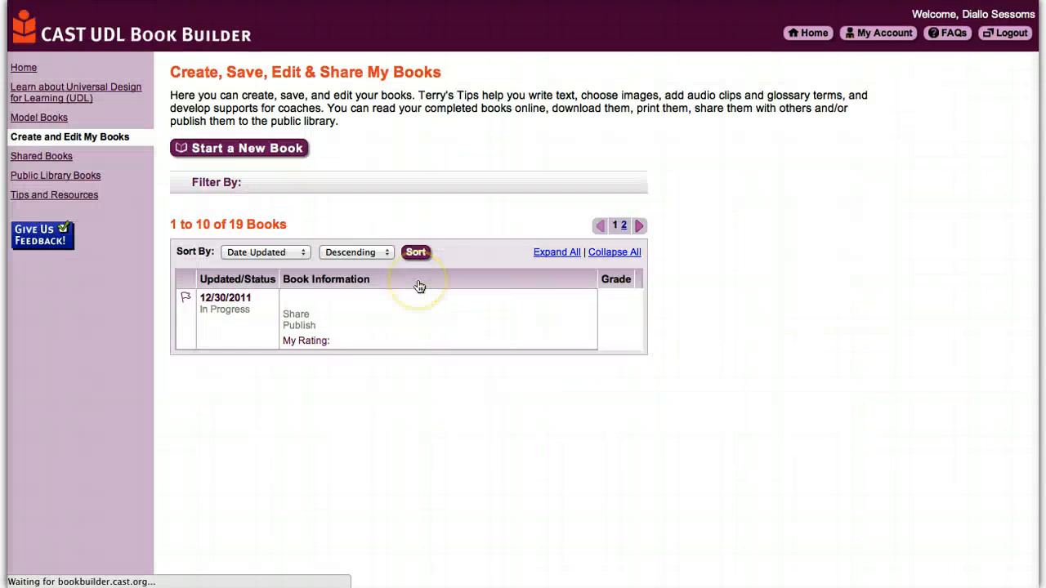
{"action": "scroll", "coordinate": [470, 279], "scroll_direction": "down", "scroll_amount": 3}
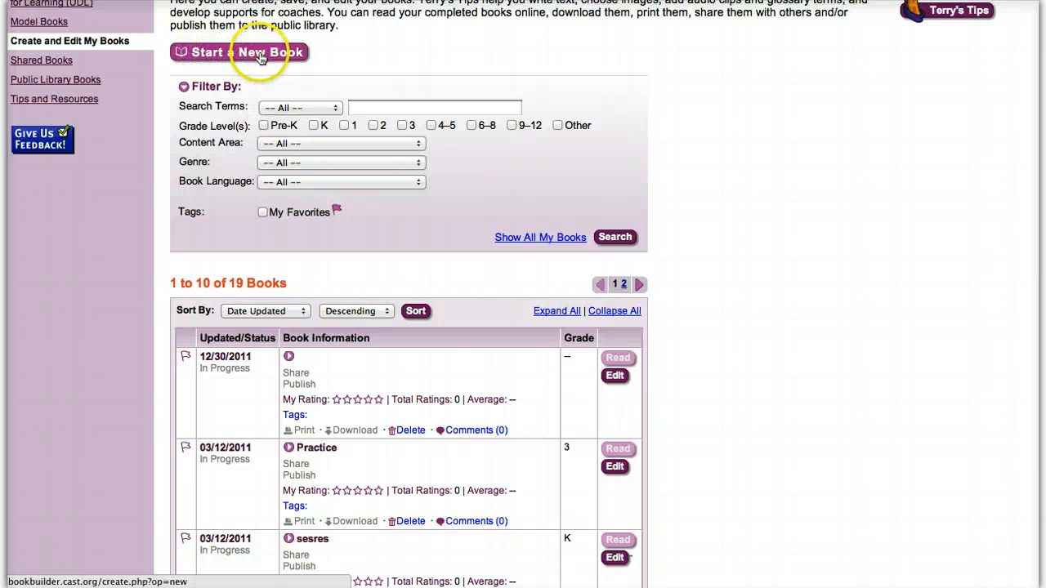
{"action": "left_click", "coordinate": [260, 54]}
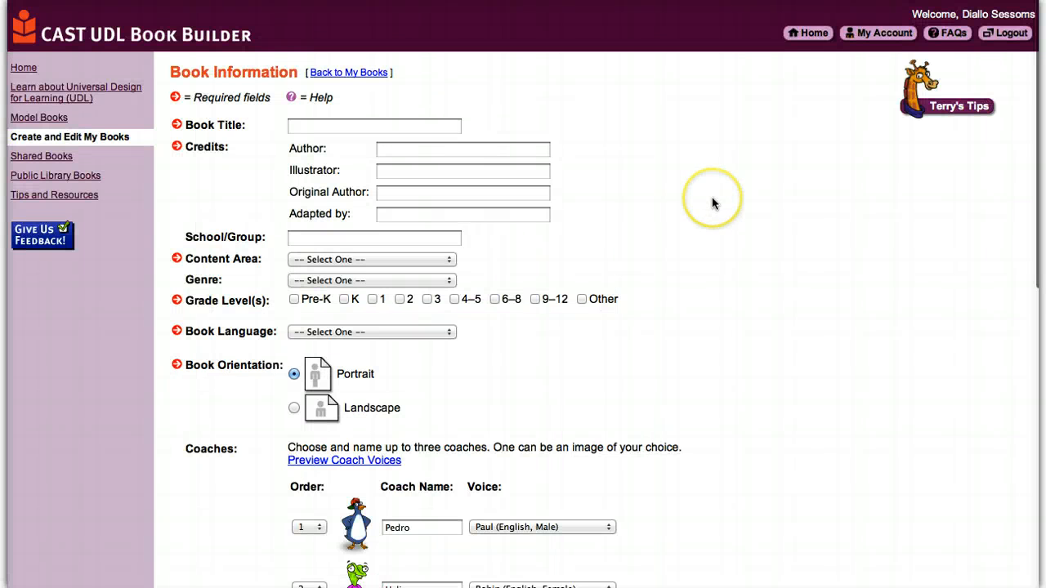
- Title the book Practice and credit You as author and "You or whoever the images belong to" as illustrator
{"action": "scroll", "coordinate": [713, 202], "scroll_direction": "down", "scroll_amount": 2}
{"action": "left_click", "coordinate": [426, 47]}
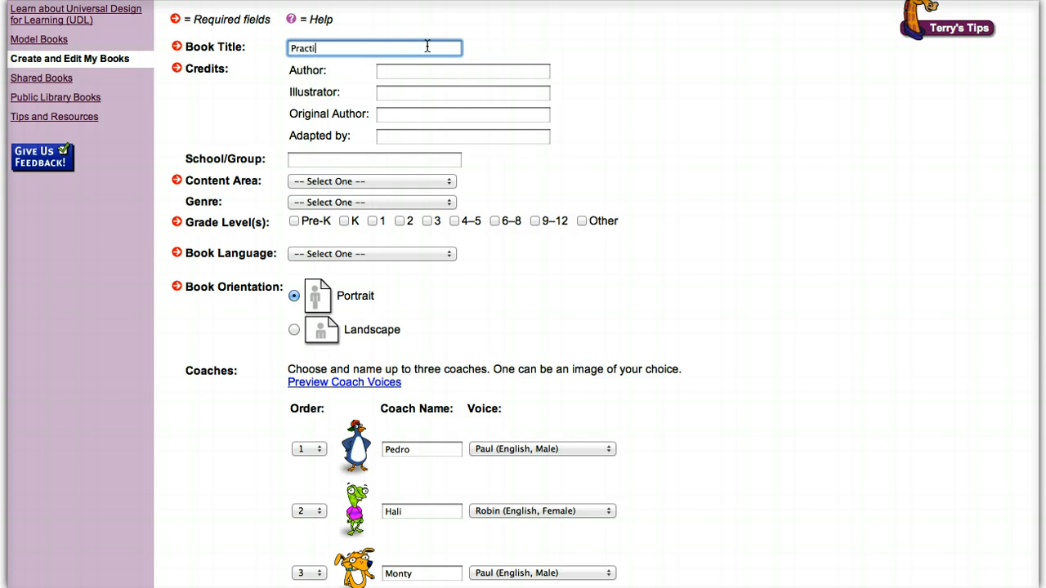
{"action": "left_click", "coordinate": [474, 72]}
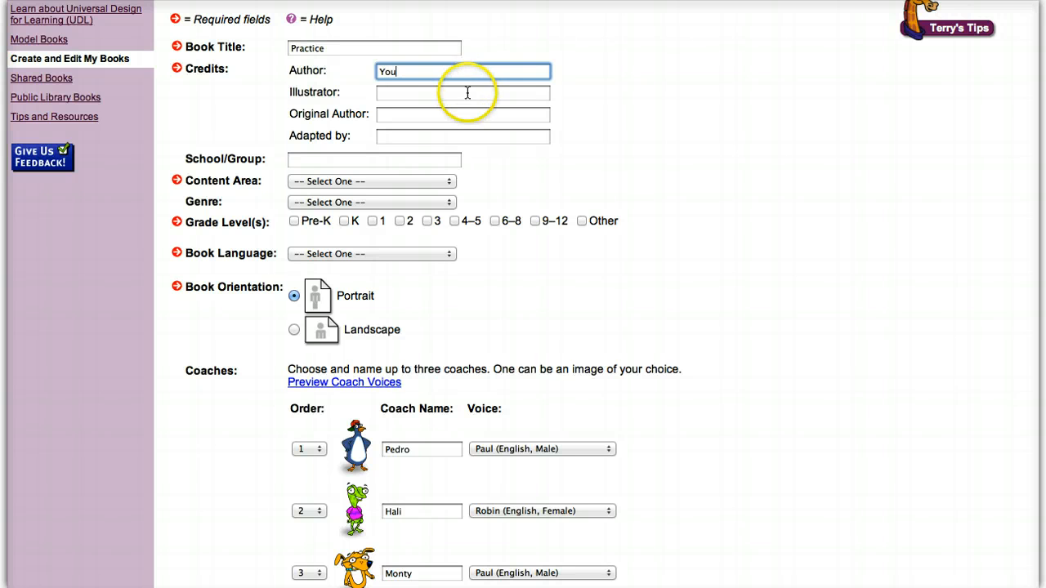
{"action": "left_click", "coordinate": [467, 93]}
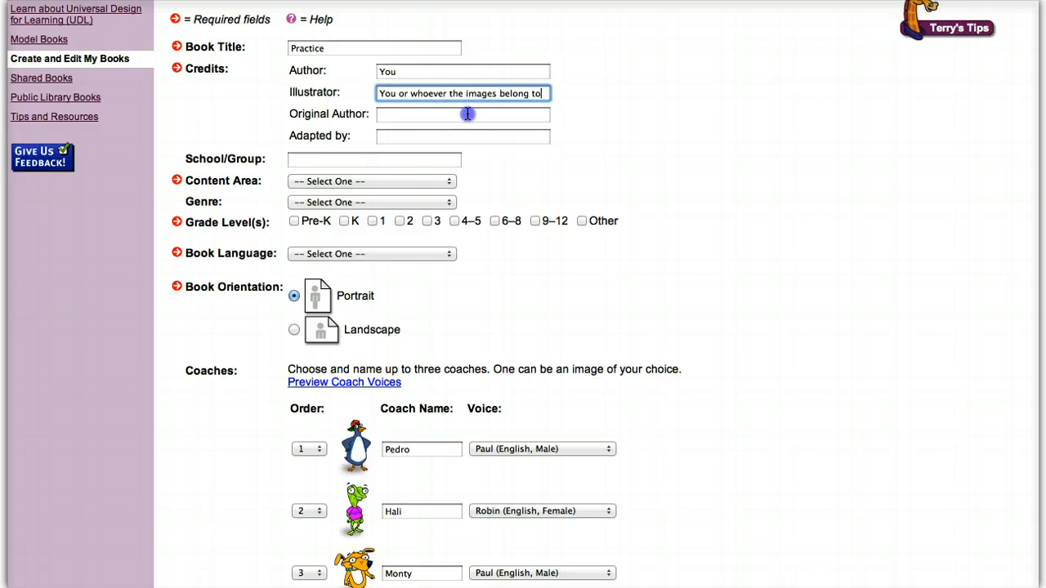
{"action": "left_click", "coordinate": [467, 114]}
- Review the remaining book information fields, the selectable coaches and the voice options offered for Pedro
{"action": "scroll", "coordinate": [495, 162], "scroll_direction": "down", "scroll_amount": 2}
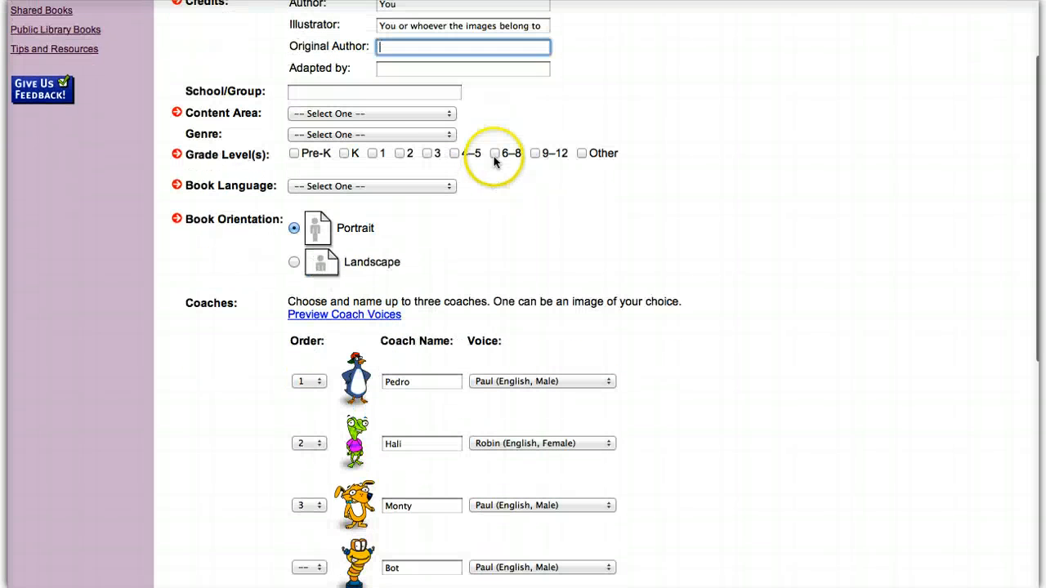
{"action": "left_click", "coordinate": [373, 91]}
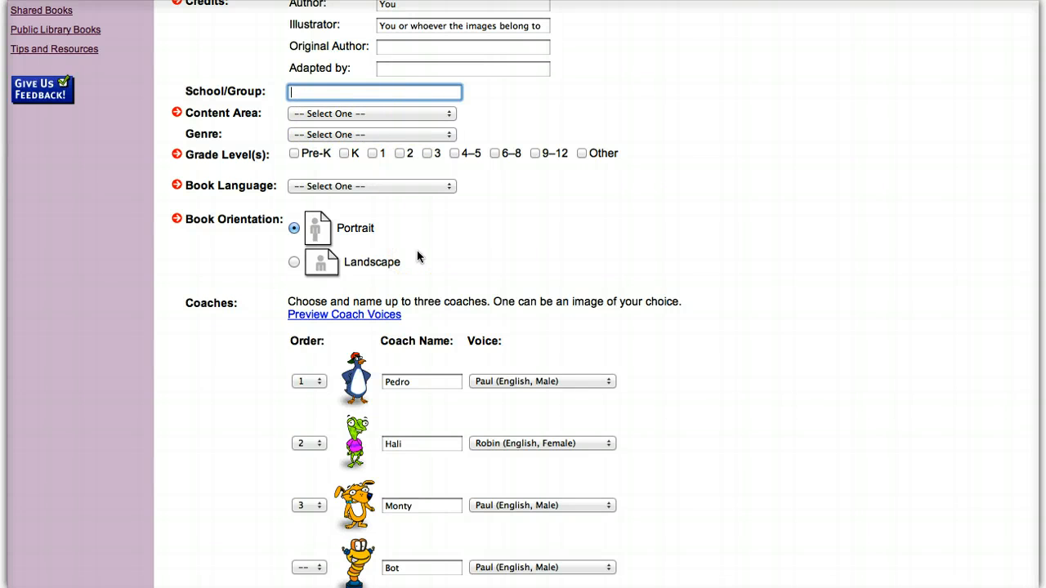
{"action": "scroll", "coordinate": [417, 256], "scroll_direction": "down", "scroll_amount": 1}
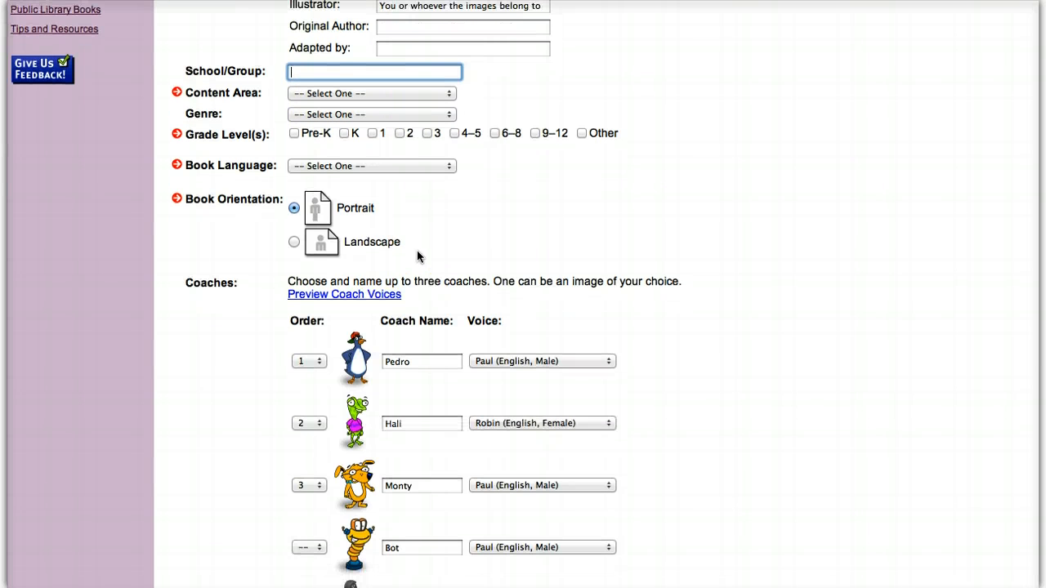
{"action": "scroll", "coordinate": [417, 256], "scroll_direction": "down", "scroll_amount": 3}
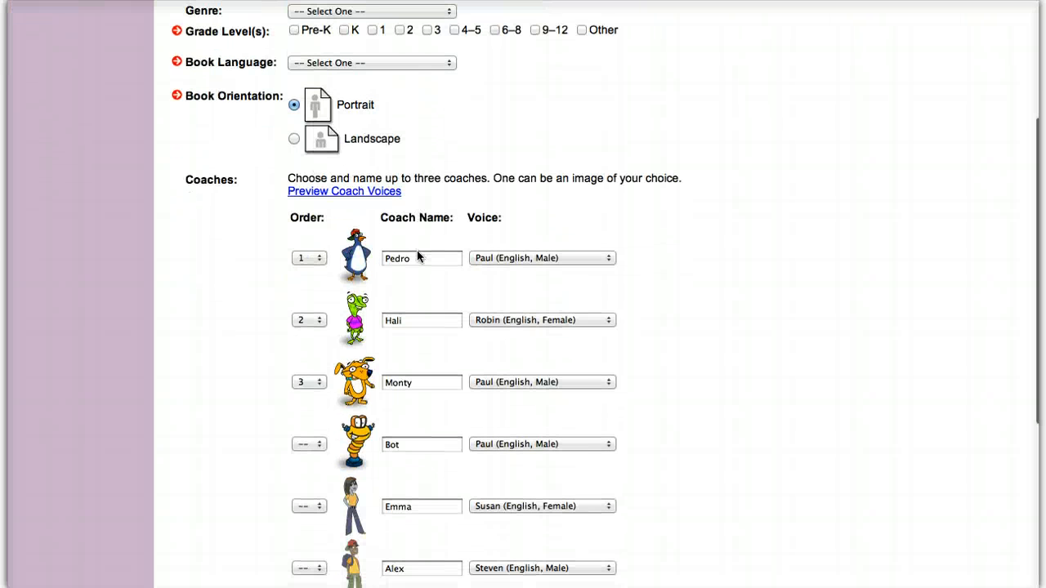
{"action": "scroll", "coordinate": [417, 256], "scroll_direction": "up", "scroll_amount": 5}
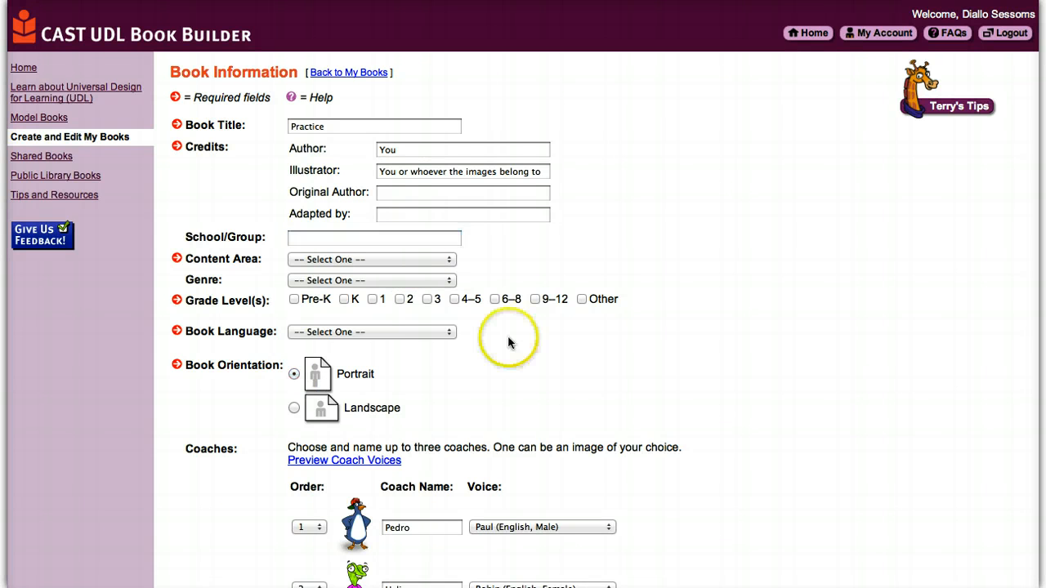
{"action": "scroll", "coordinate": [509, 338], "scroll_direction": "down", "scroll_amount": 5}
{"action": "scroll", "coordinate": [508, 341], "scroll_direction": "down", "scroll_amount": 2}
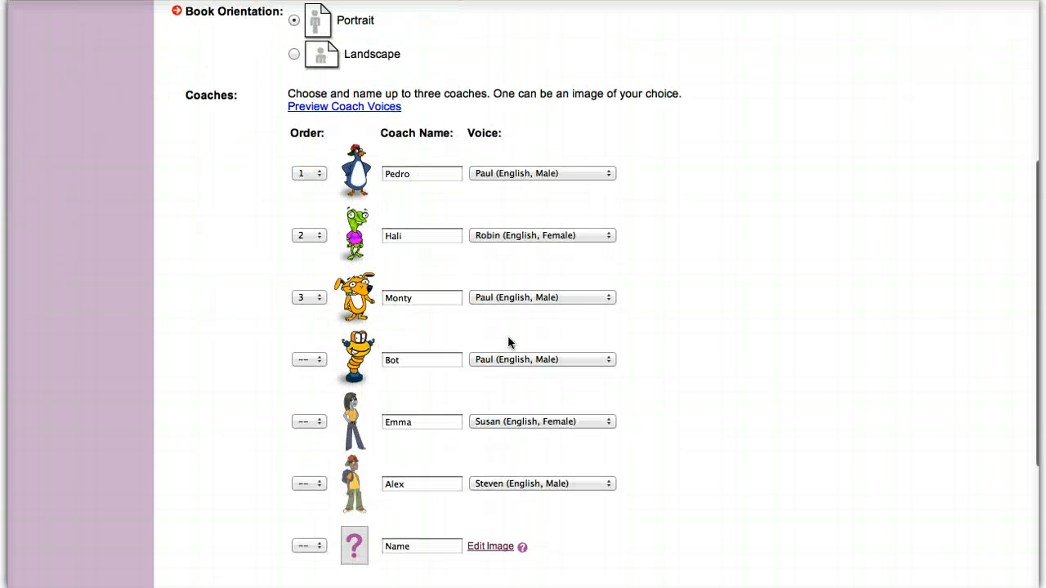
{"action": "scroll", "coordinate": [509, 344], "scroll_direction": "down", "scroll_amount": 3}
{"action": "scroll", "coordinate": [509, 344], "scroll_direction": "down", "scroll_amount": 5}
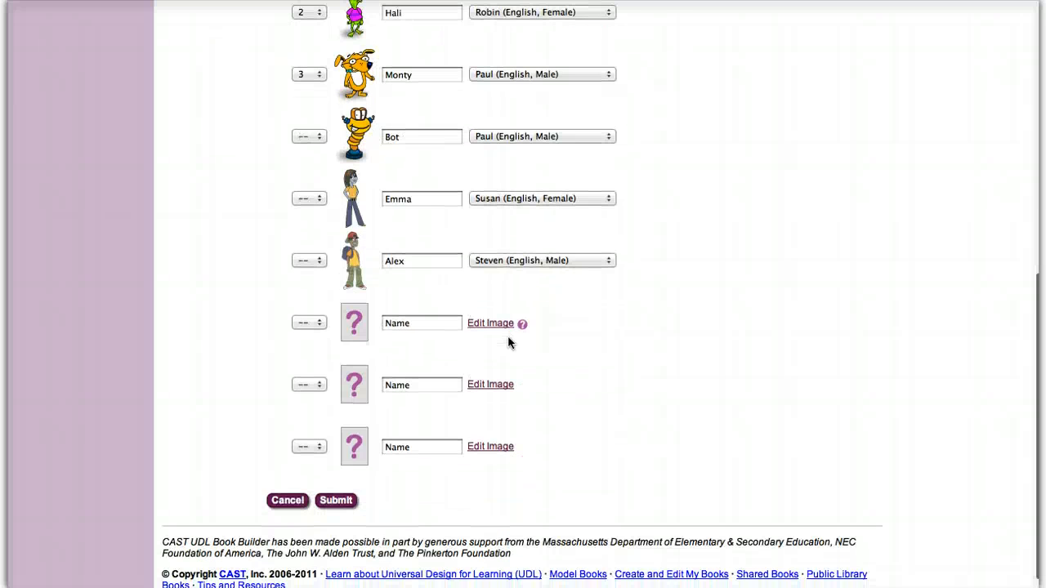
{"action": "scroll", "coordinate": [509, 343], "scroll_direction": "up", "scroll_amount": 3}
{"action": "scroll", "coordinate": [364, 158], "scroll_direction": "up", "scroll_amount": 4}
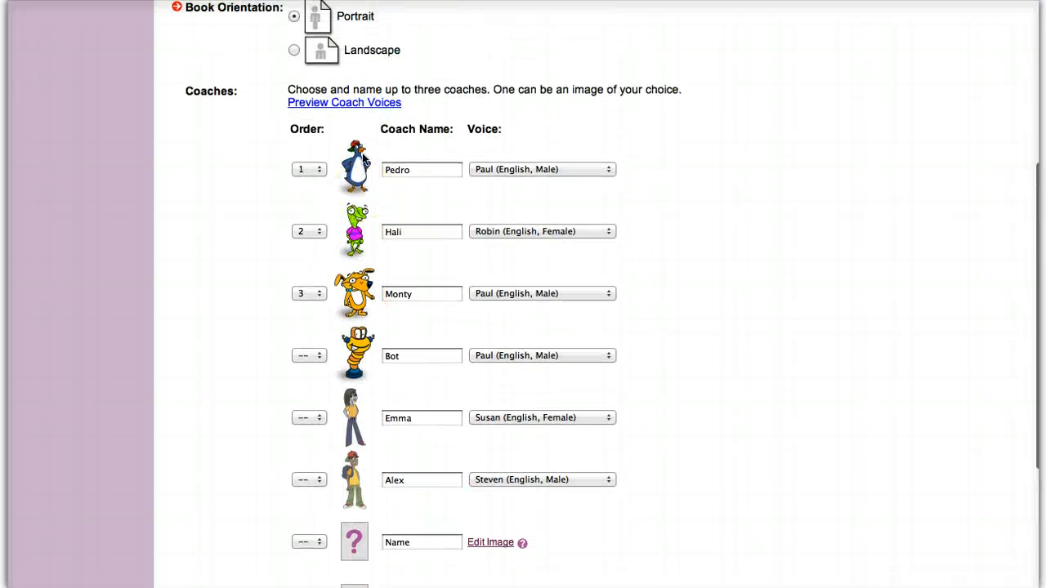
{"action": "scroll", "coordinate": [362, 153], "scroll_direction": "down", "scroll_amount": 10}
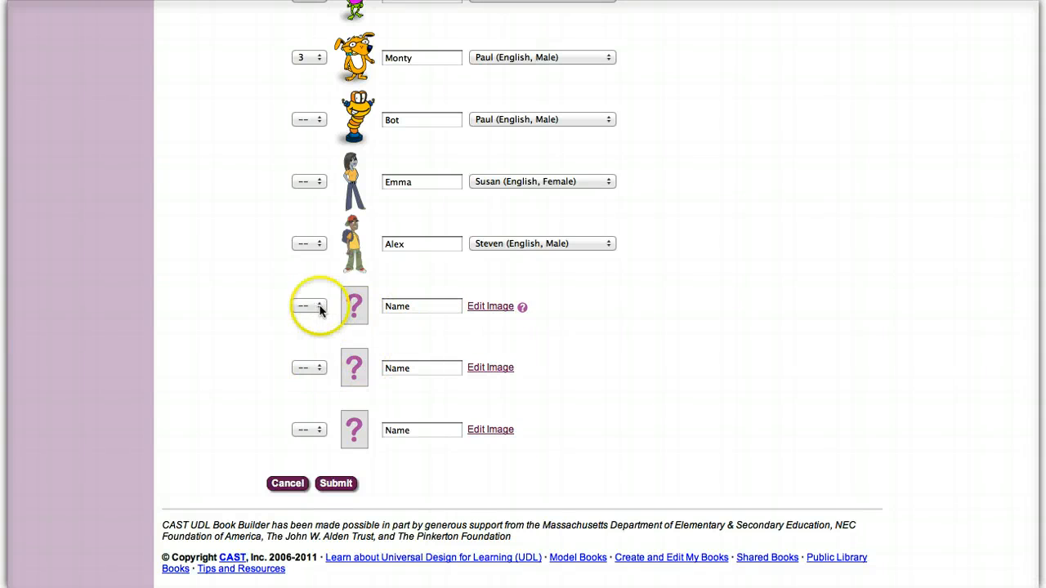
{"action": "scroll", "coordinate": [258, 340], "scroll_direction": "up", "scroll_amount": 3}
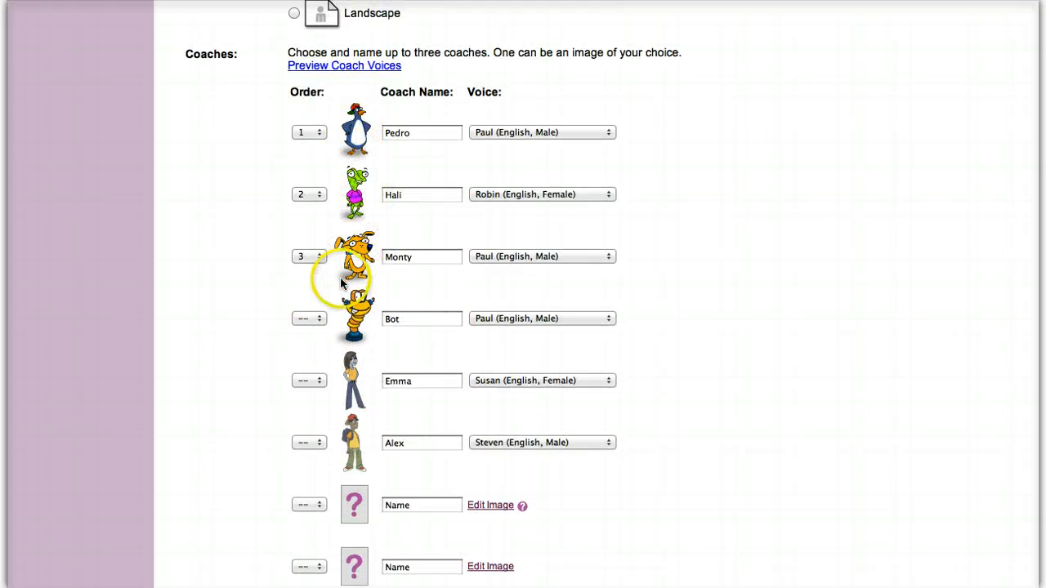
{"action": "left_click", "coordinate": [612, 137]}
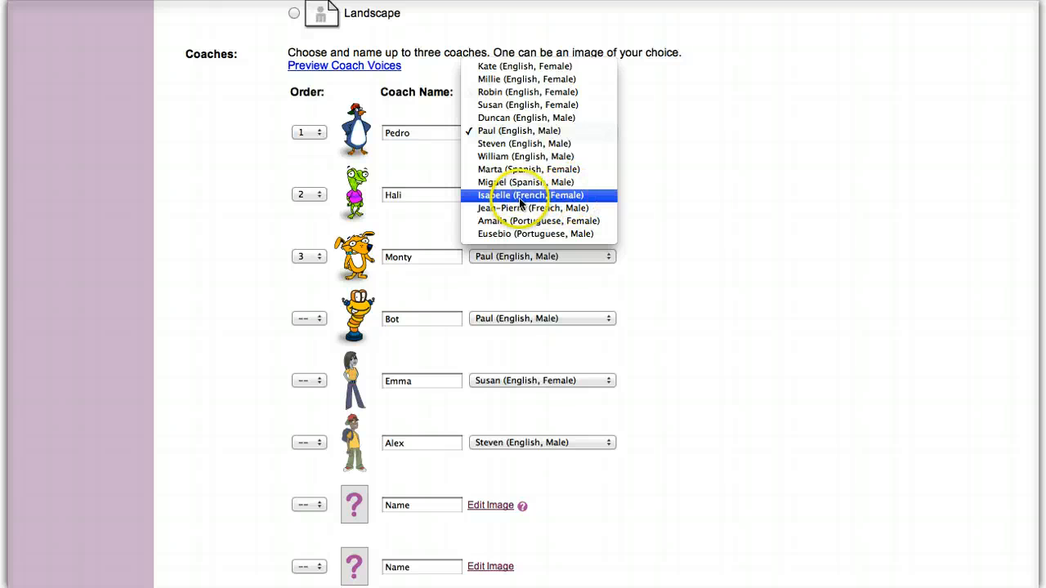
{"action": "left_click", "coordinate": [703, 203]}
- Try to submit the book information form
{"action": "scroll", "coordinate": [702, 203], "scroll_direction": "down", "scroll_amount": 5}
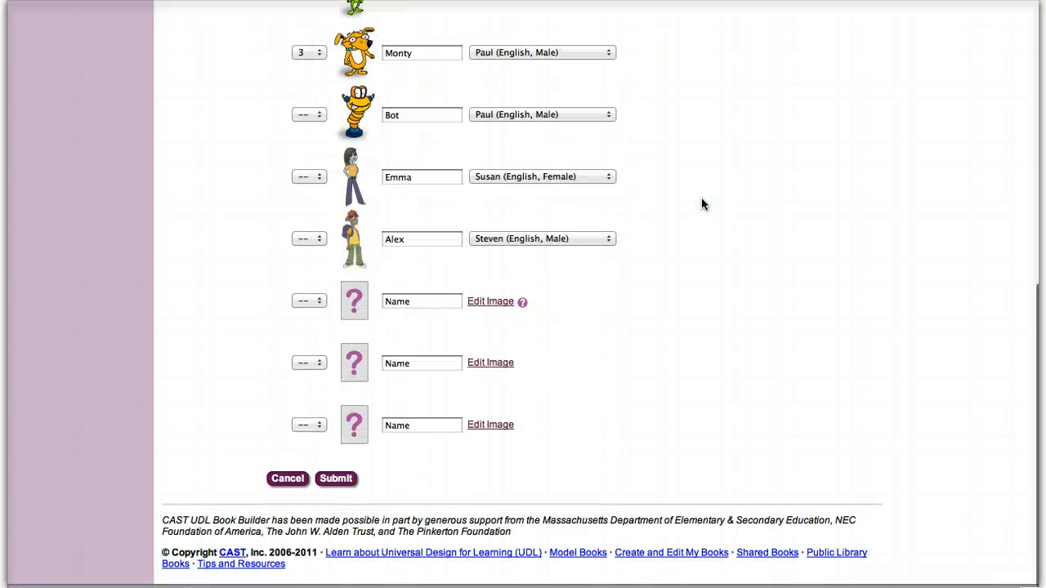
{"action": "left_click", "coordinate": [657, 215]}
{"action": "left_click", "coordinate": [342, 484]}
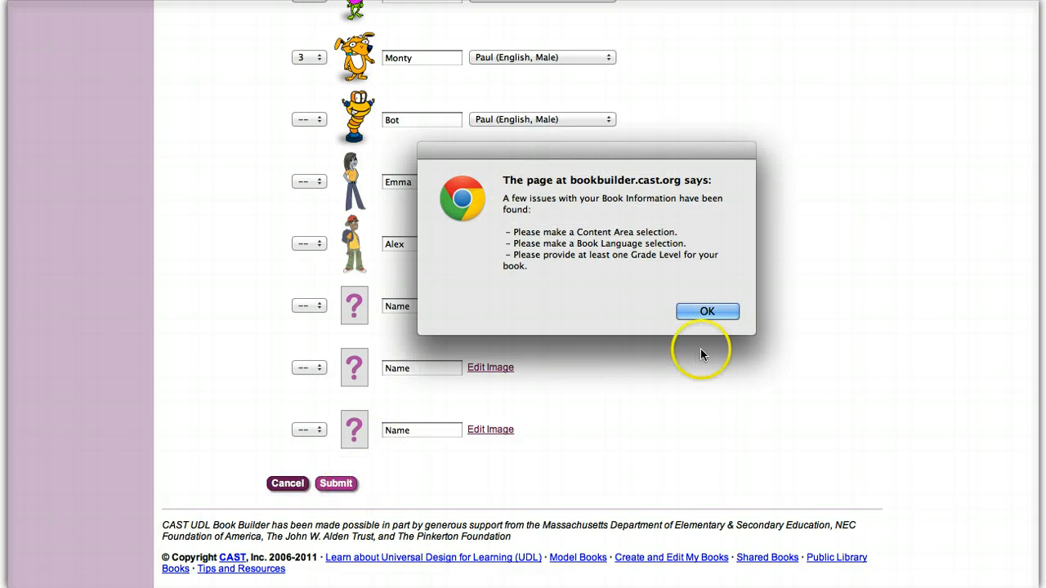
{"action": "left_click", "coordinate": [710, 312]}
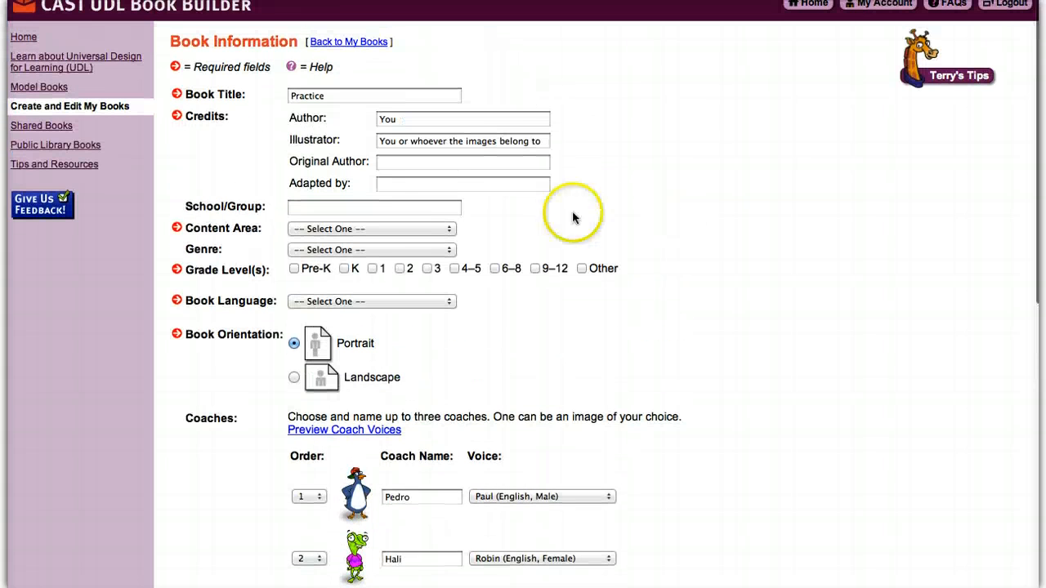
- Set the content area to Math, genre to Non-fiction, grade level to 4–5 and language to English/English, and submit the book information
{"action": "left_click", "coordinate": [449, 231]}
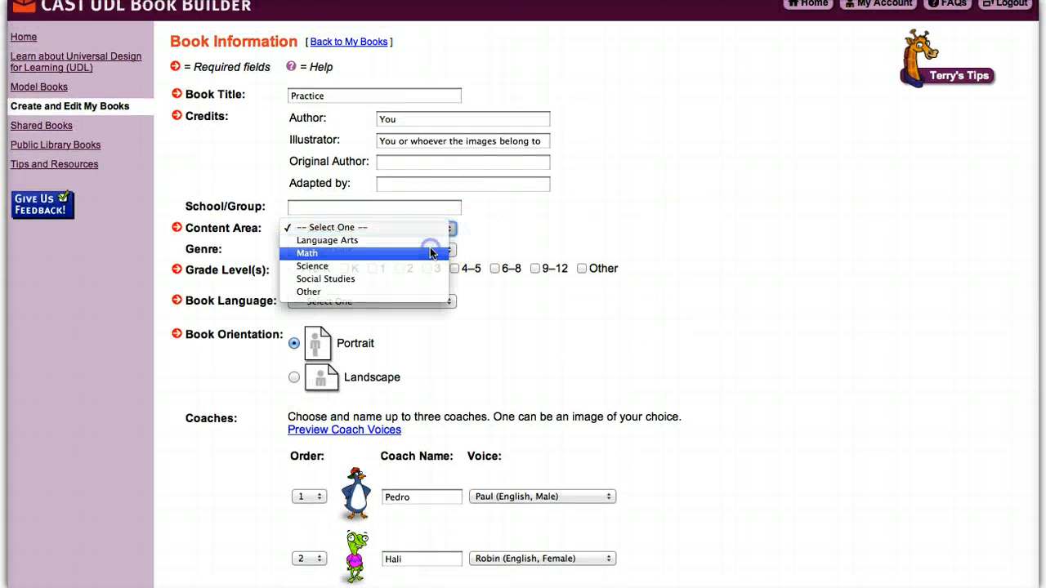
{"action": "left_click", "coordinate": [430, 252]}
{"action": "left_click", "coordinate": [450, 249]}
{"action": "left_click", "coordinate": [420, 282]}
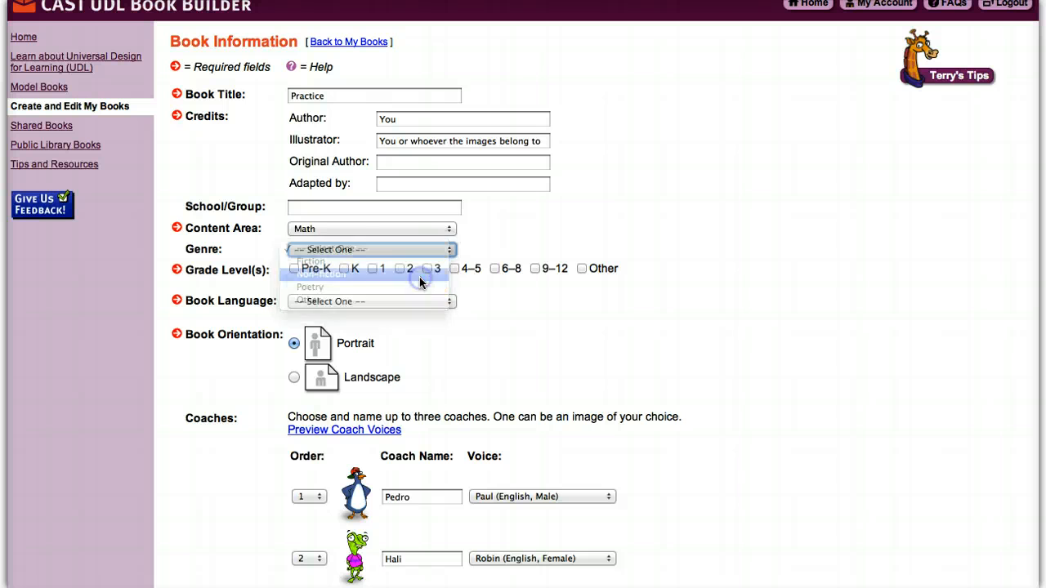
{"action": "left_click", "coordinate": [456, 272]}
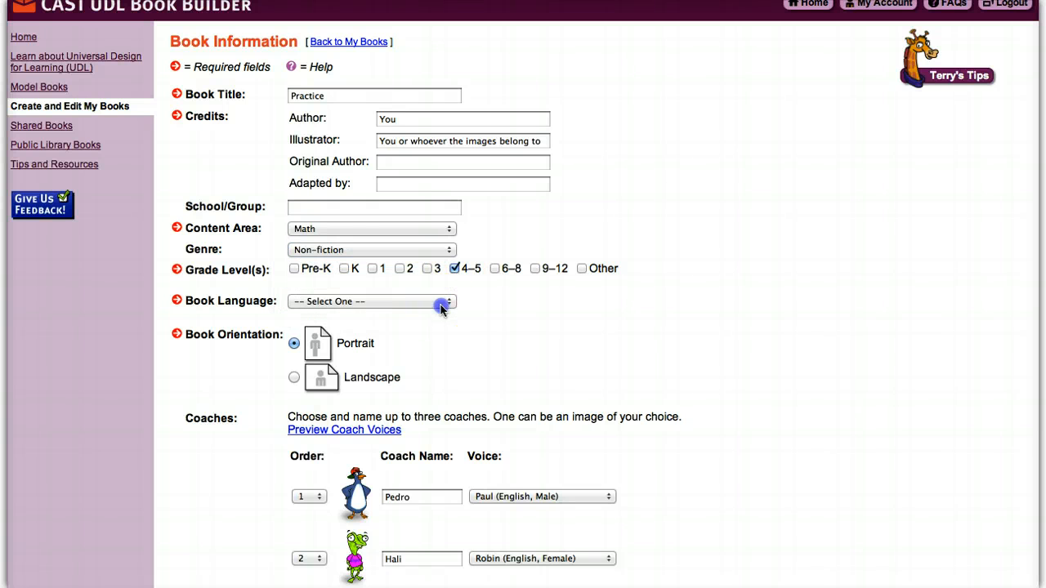
{"action": "left_click", "coordinate": [446, 302]}
{"action": "left_click", "coordinate": [422, 312]}
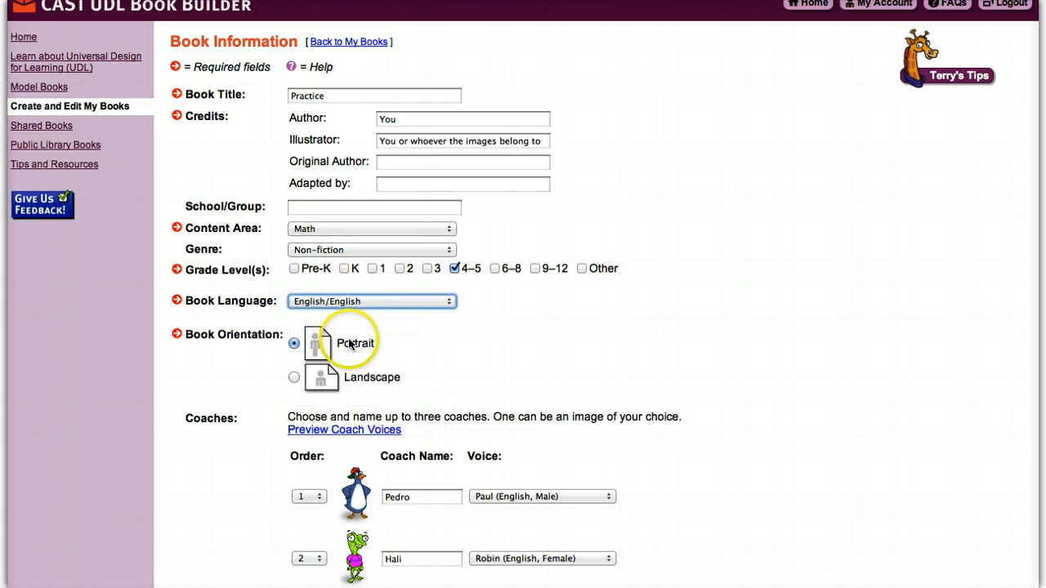
{"action": "scroll", "coordinate": [547, 340], "scroll_direction": "down", "scroll_amount": 10}
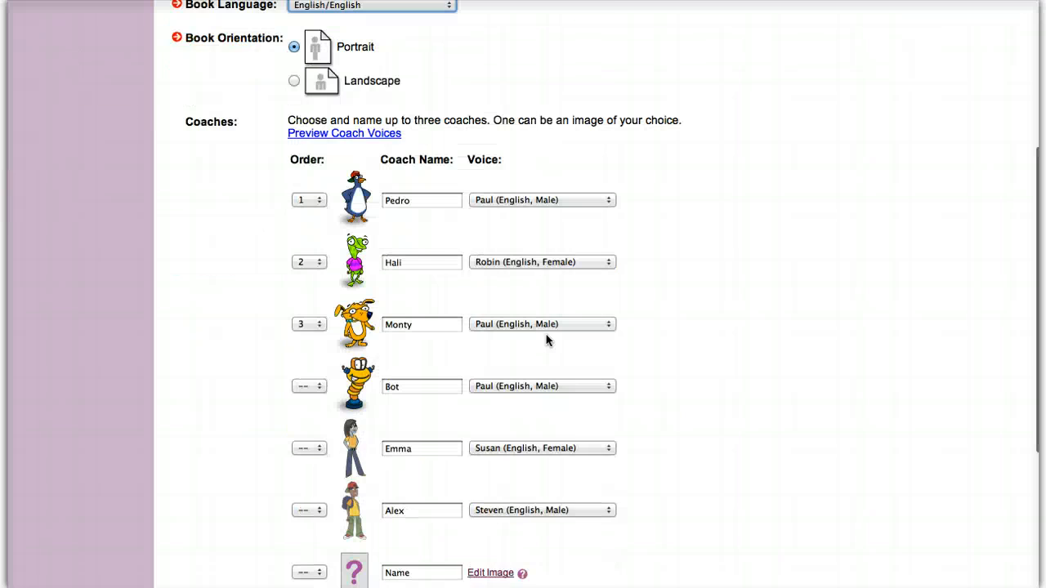
{"action": "left_click", "coordinate": [338, 484]}
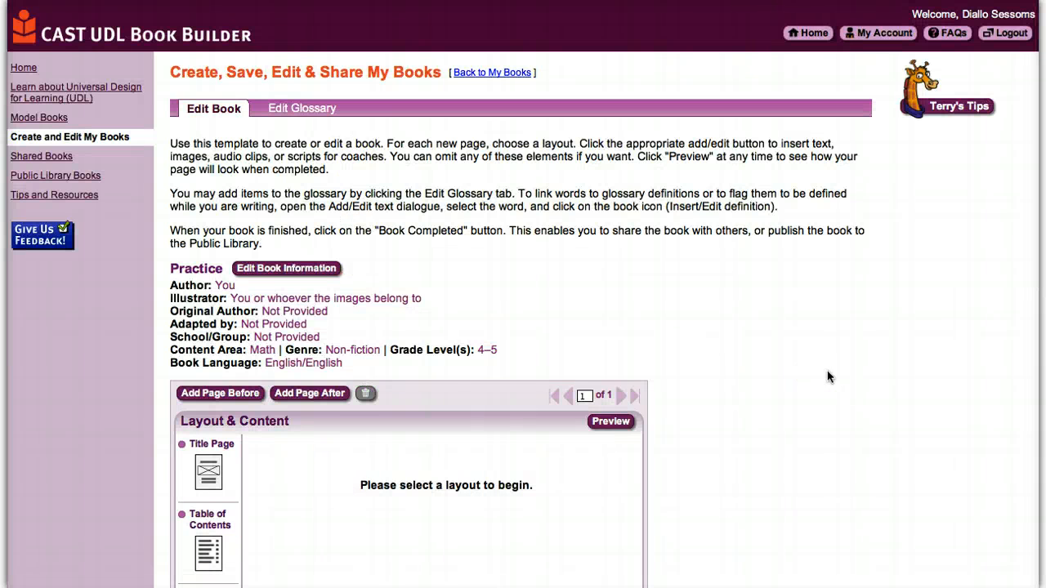
- Apply the Title Page layout to the first page of the book
{"action": "scroll", "coordinate": [827, 376], "scroll_direction": "down", "scroll_amount": 3}
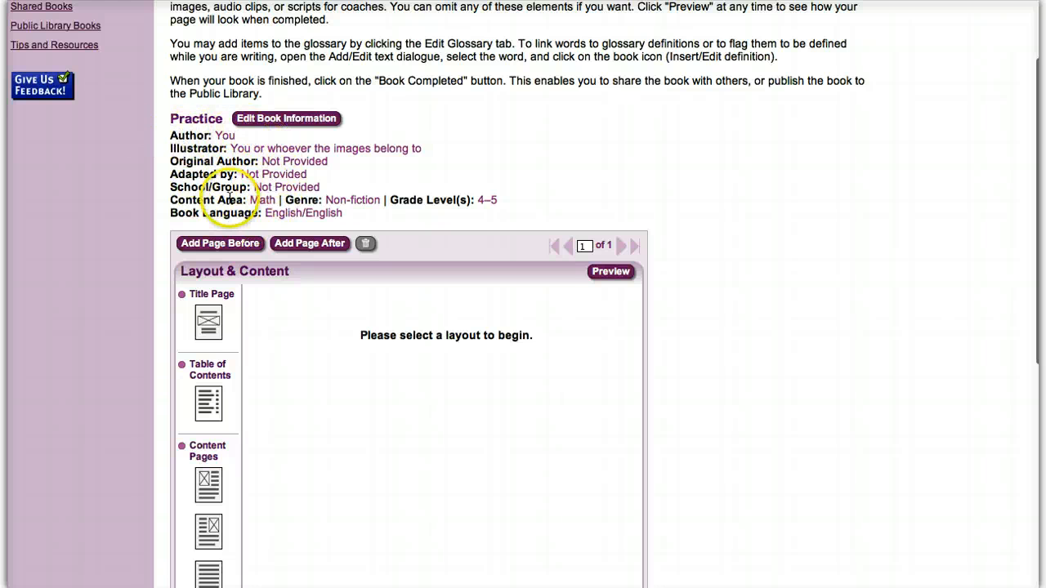
{"action": "scroll", "coordinate": [230, 198], "scroll_direction": "down", "scroll_amount": 3}
{"action": "left_click", "coordinate": [206, 138]}
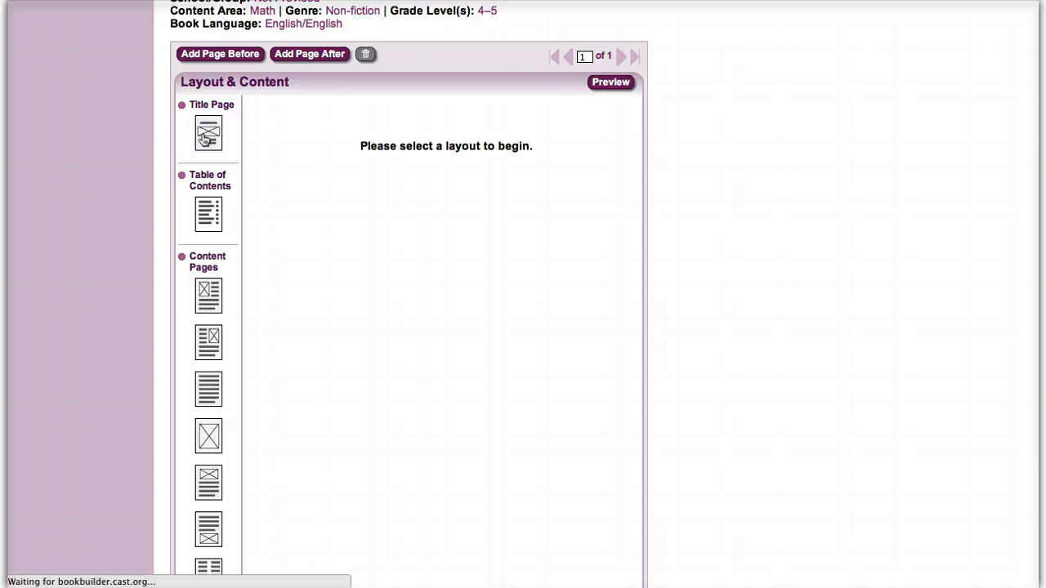
{"action": "left_click", "coordinate": [213, 126]}
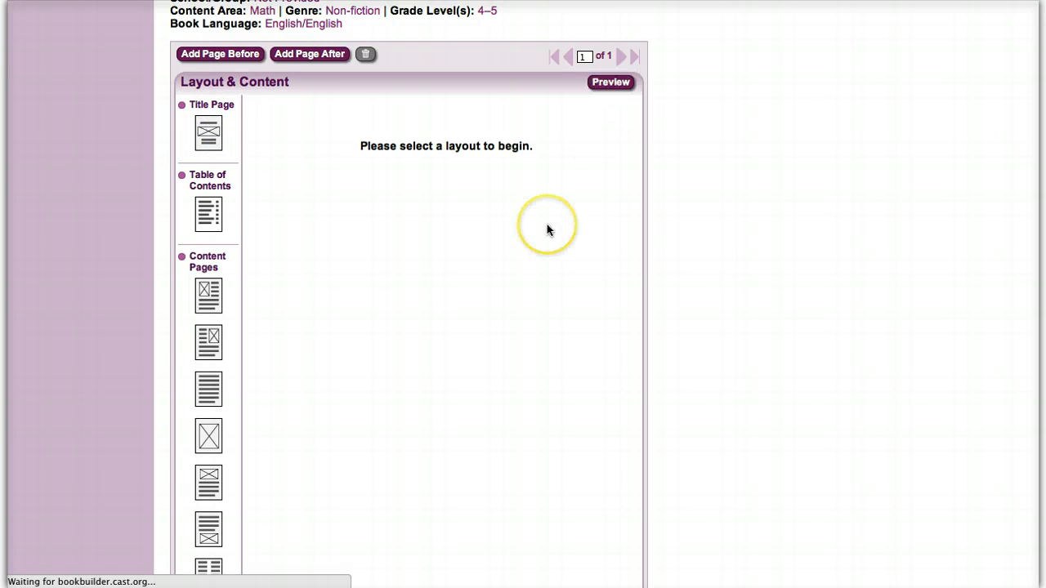
- Examine the text, image, audio and coach areas of the title page layout
{"action": "scroll", "coordinate": [547, 225], "scroll_direction": "down", "scroll_amount": 3}
{"action": "scroll", "coordinate": [547, 230], "scroll_direction": "down", "scroll_amount": 3}
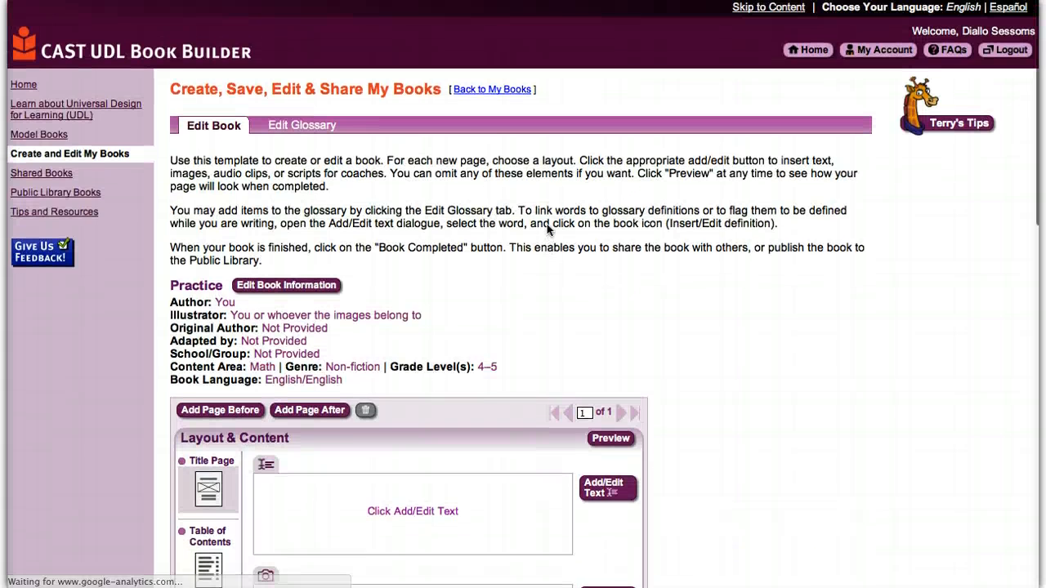
{"action": "scroll", "coordinate": [547, 230], "scroll_direction": "down", "scroll_amount": 5}
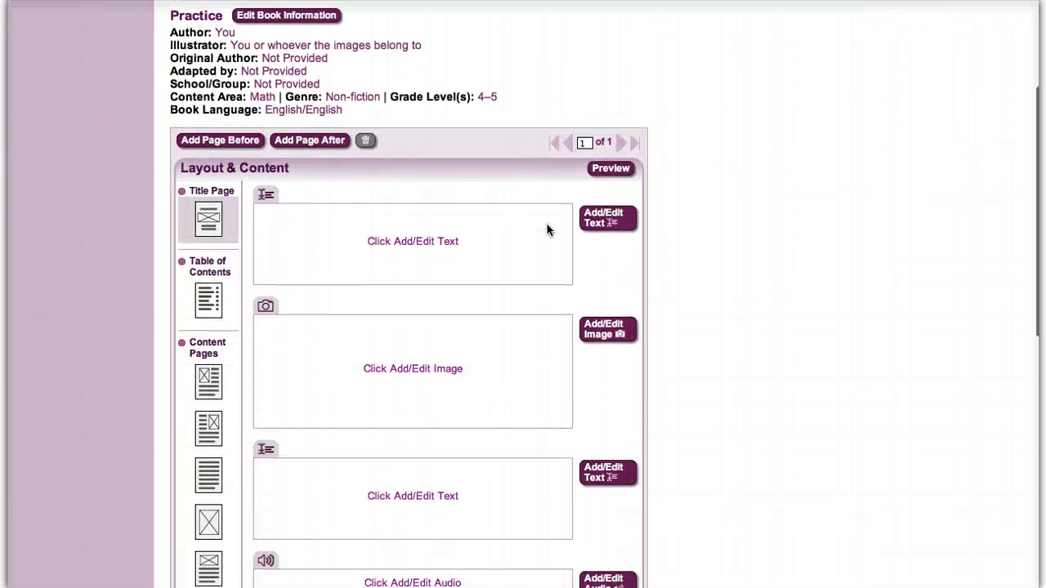
{"action": "scroll", "coordinate": [547, 230], "scroll_direction": "down", "scroll_amount": 1}
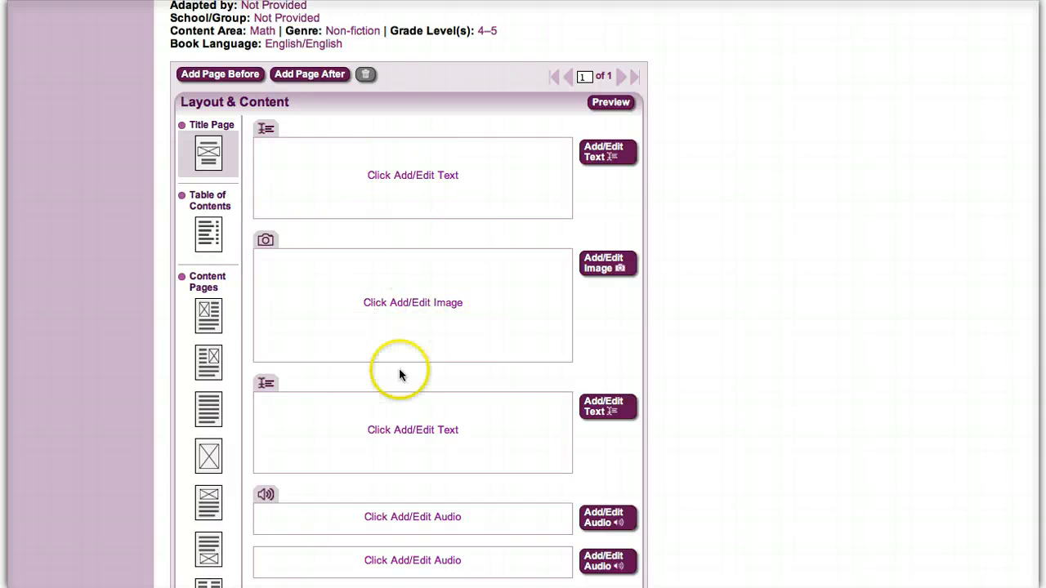
{"action": "scroll", "coordinate": [400, 370], "scroll_direction": "down", "scroll_amount": 4}
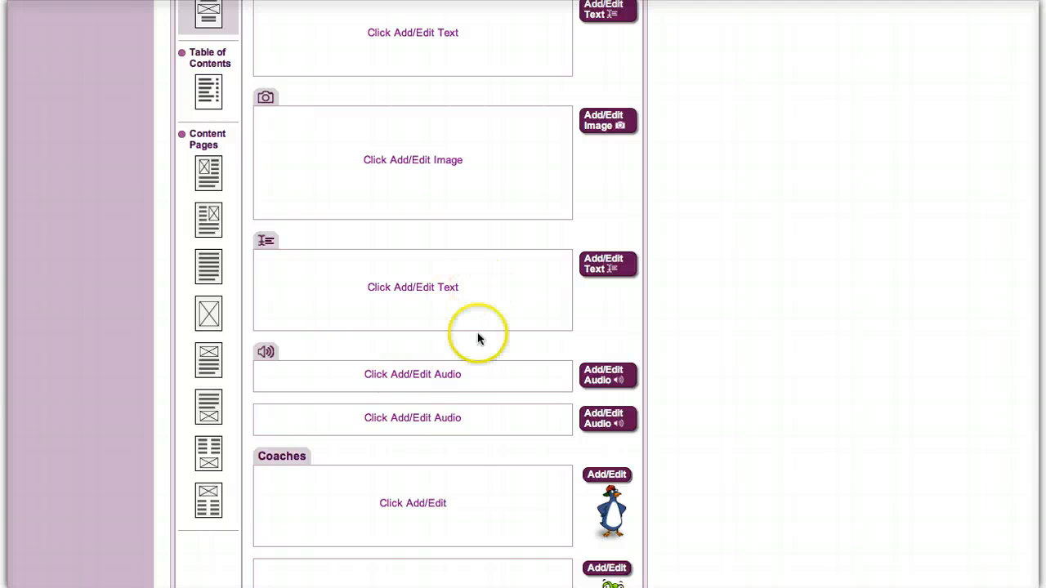
- Open the editor for the first audio slot, look over its upload, source and description fields, and cancel it
{"action": "scroll", "coordinate": [466, 434], "scroll_direction": "down", "scroll_amount": 3}
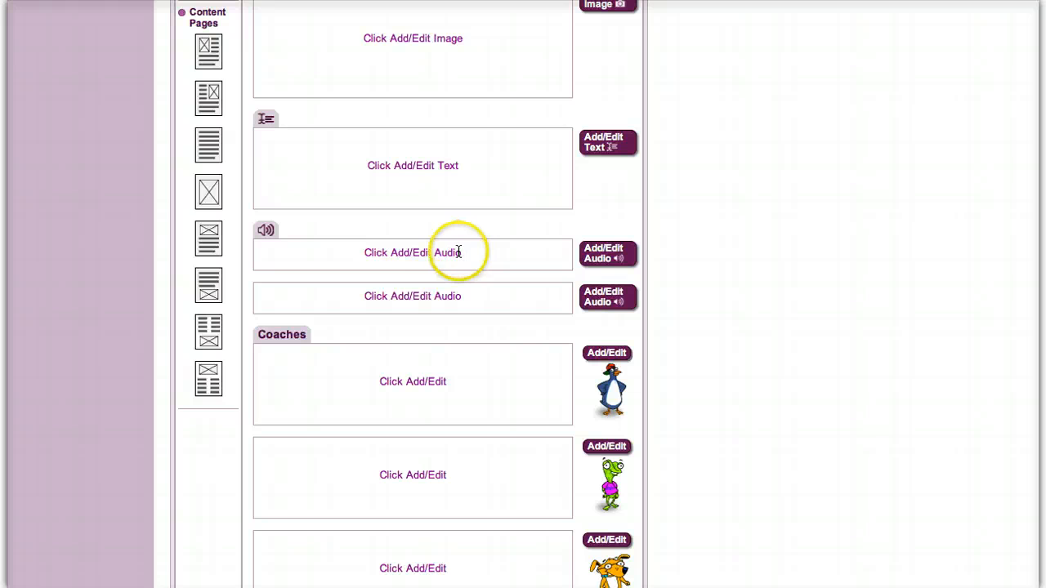
{"action": "left_click", "coordinate": [595, 258]}
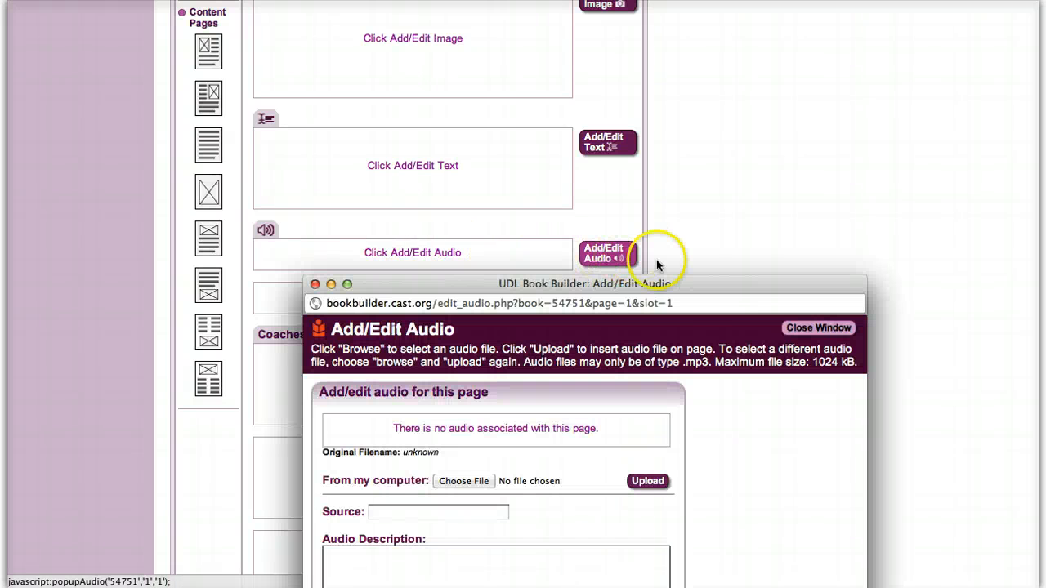
{"action": "left_click_drag", "start_coordinate": [694, 283], "coordinate": [644, 117]}
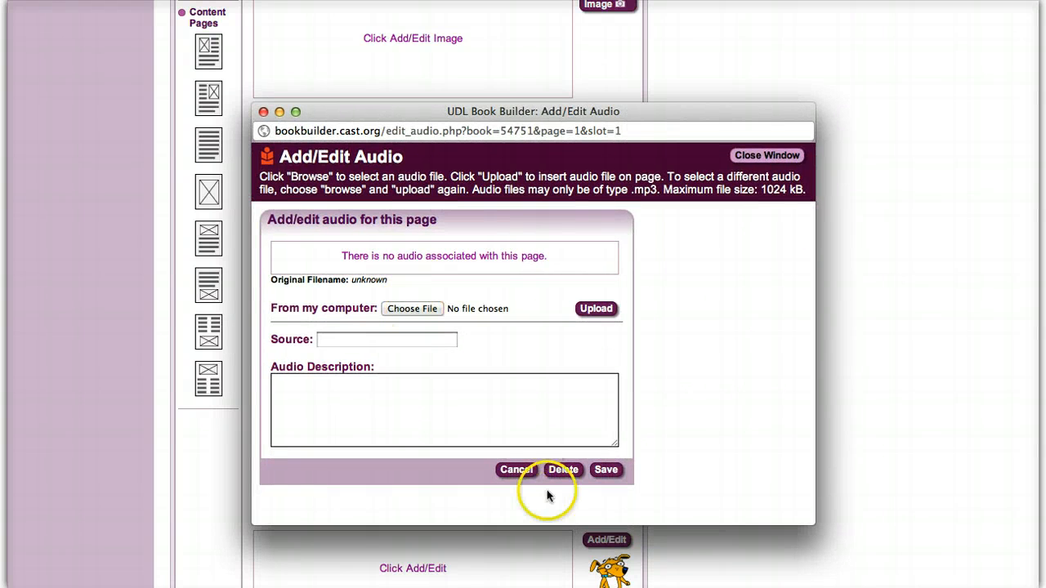
{"action": "left_click", "coordinate": [517, 470]}
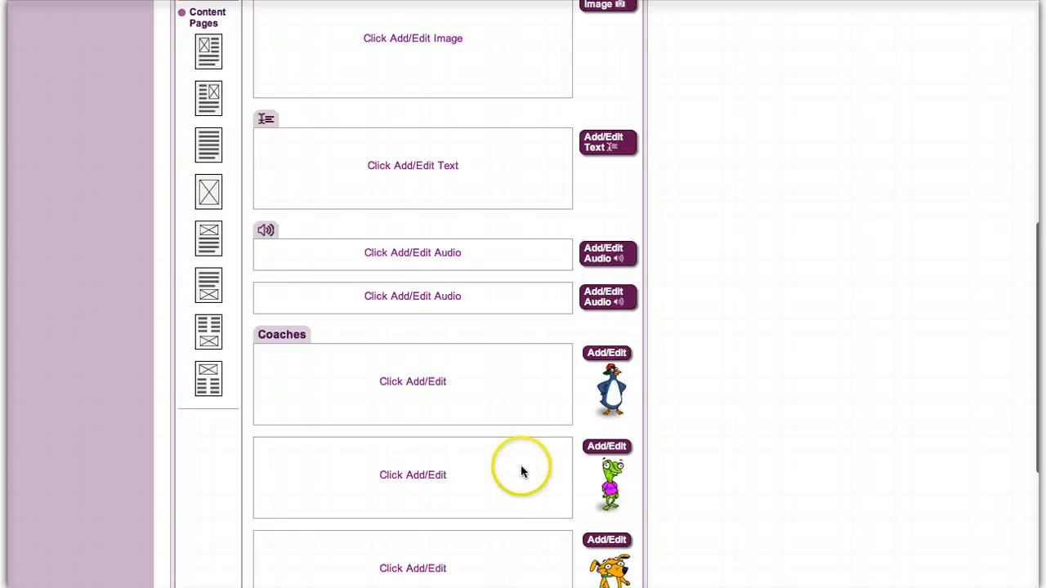
- Open the penguin coach's speech editor, cancel it without adding text, and look over the Student Response Area
{"action": "scroll", "coordinate": [518, 491], "scroll_direction": "down", "scroll_amount": 2}
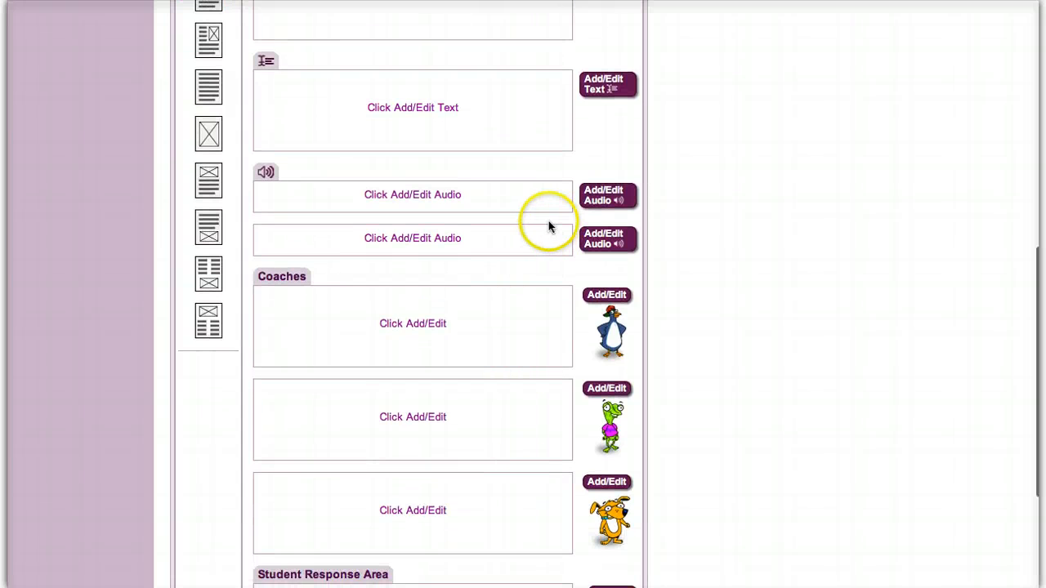
{"action": "scroll", "coordinate": [548, 226], "scroll_direction": "down", "scroll_amount": 5}
{"action": "left_click", "coordinate": [435, 176]}
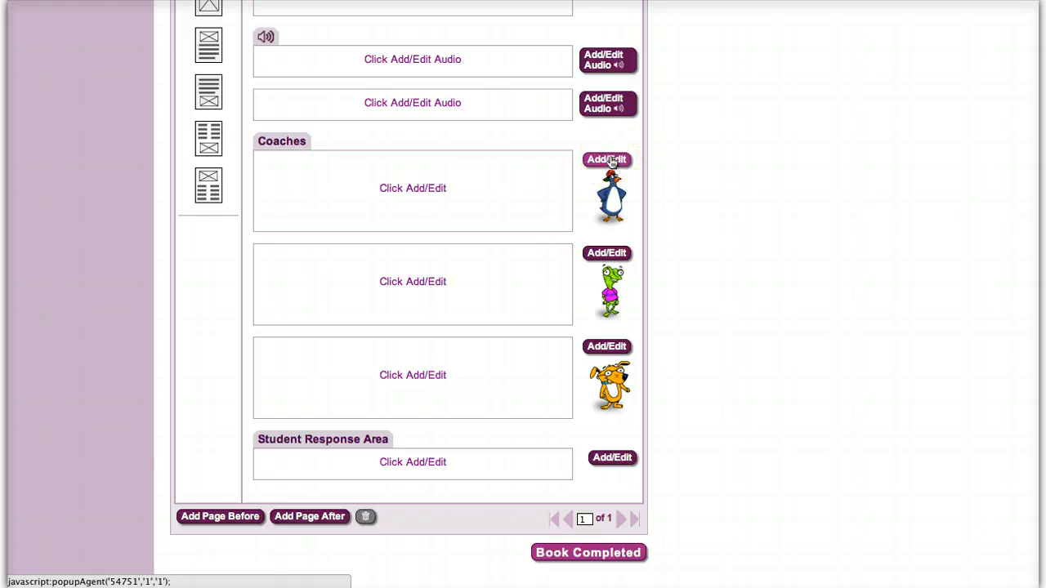
{"action": "left_click", "coordinate": [612, 161]}
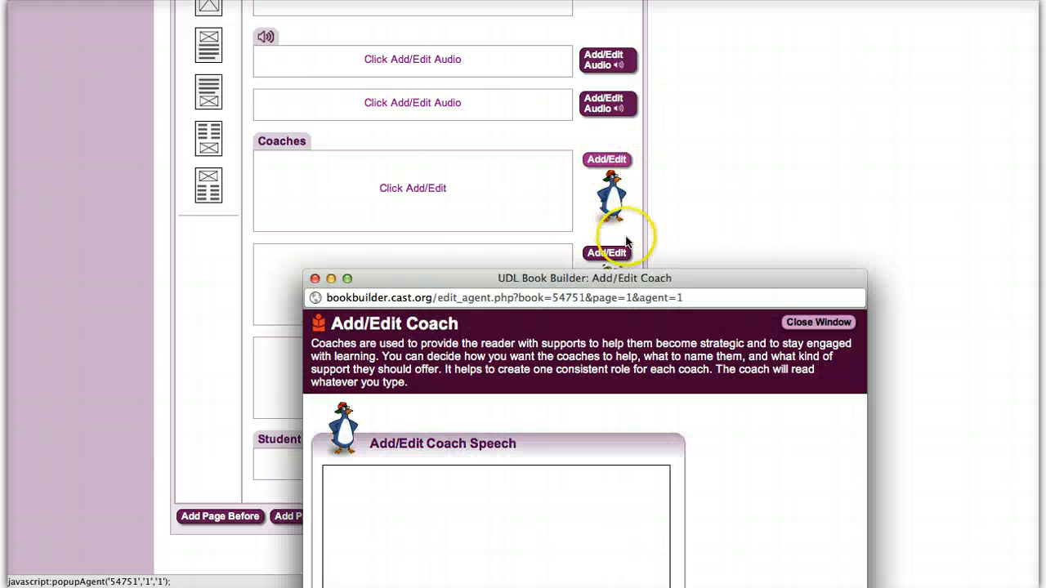
{"action": "left_click_drag", "start_coordinate": [616, 290], "coordinate": [560, 65]}
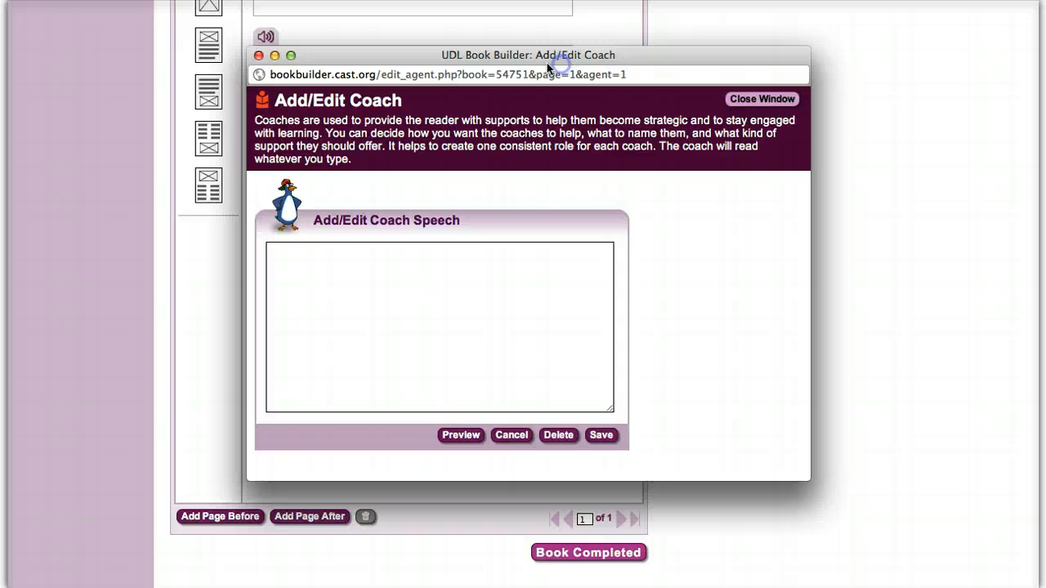
{"action": "left_click", "coordinate": [387, 287]}
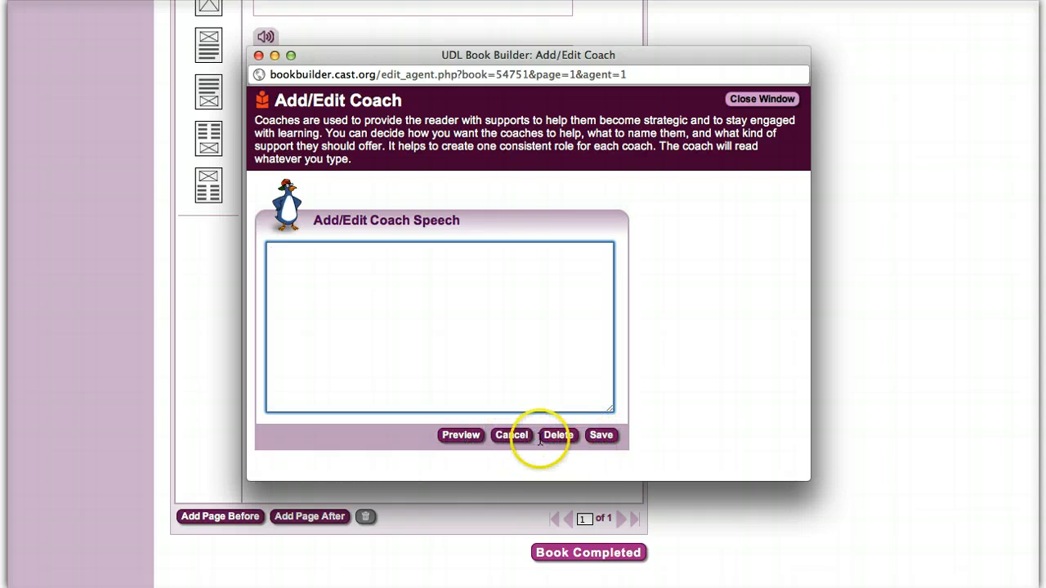
{"action": "left_click", "coordinate": [509, 436]}
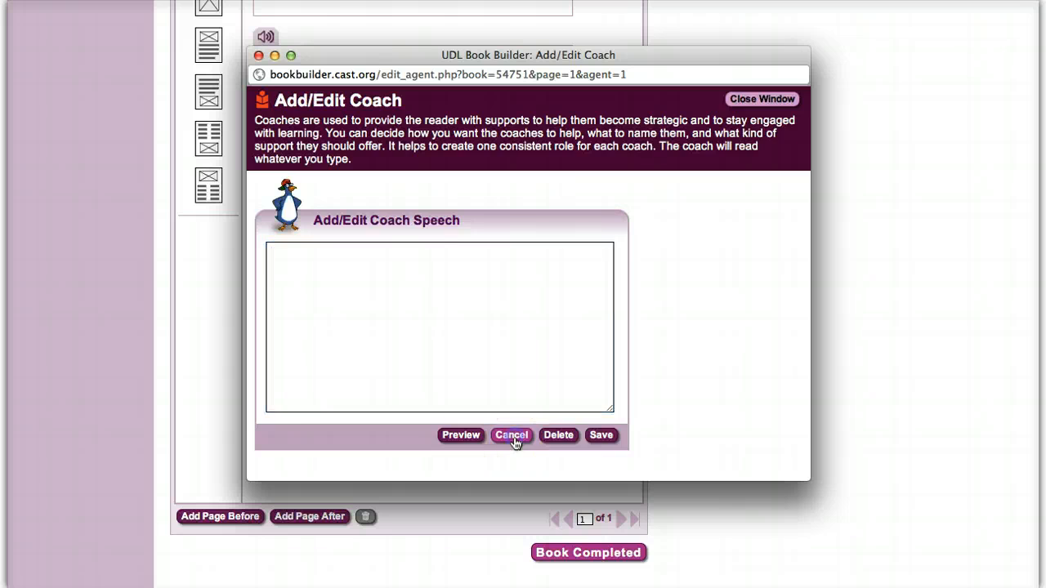
{"action": "scroll", "coordinate": [491, 417], "scroll_direction": "down", "scroll_amount": 2}
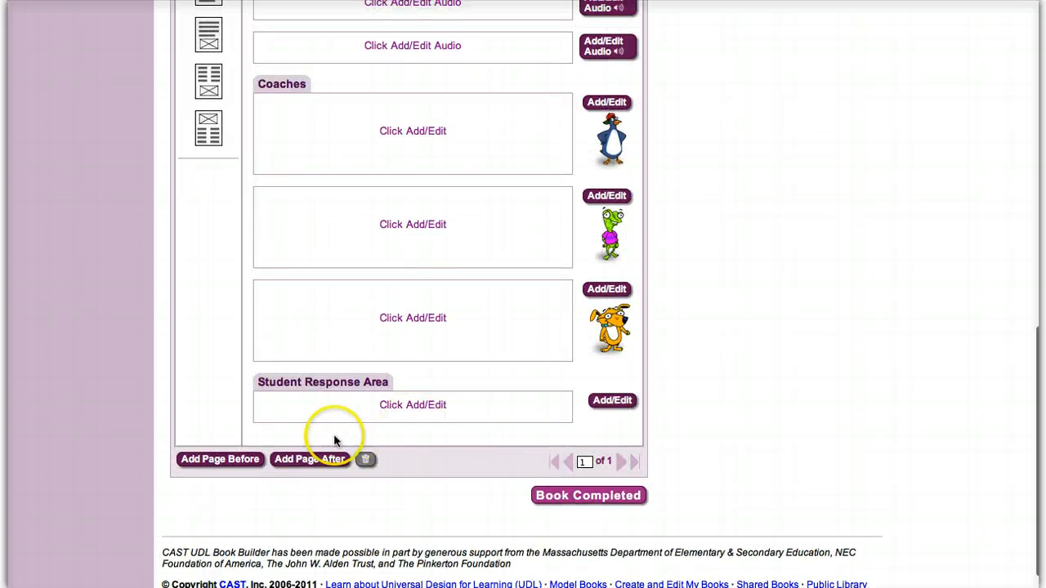
{"action": "scroll", "coordinate": [494, 380], "scroll_direction": "up", "scroll_amount": 1}
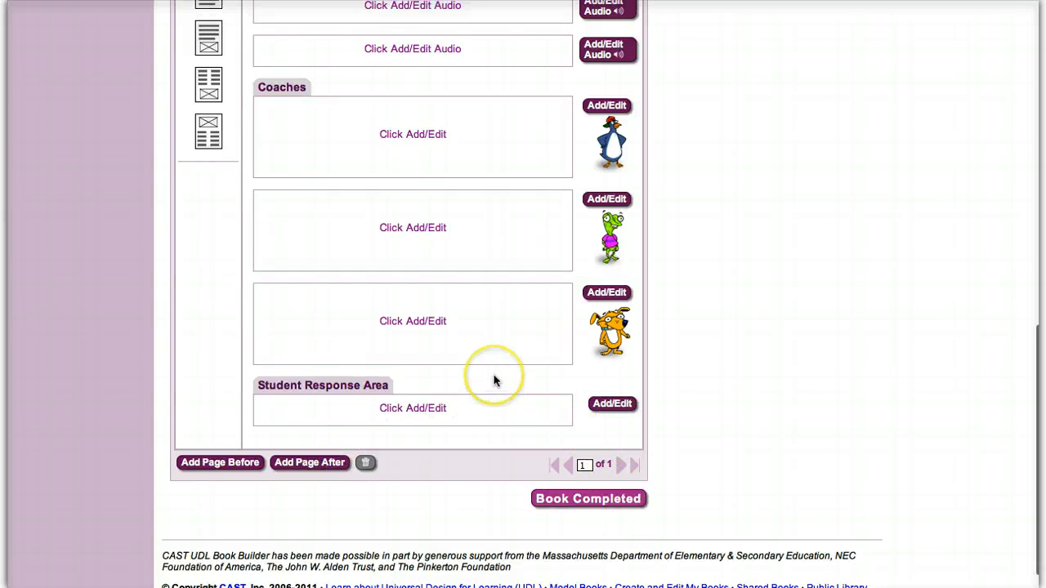
- Try the Table of Contents layout on page 1 and look over its title, display and coach areas
{"action": "scroll", "coordinate": [493, 380], "scroll_direction": "up", "scroll_amount": 15}
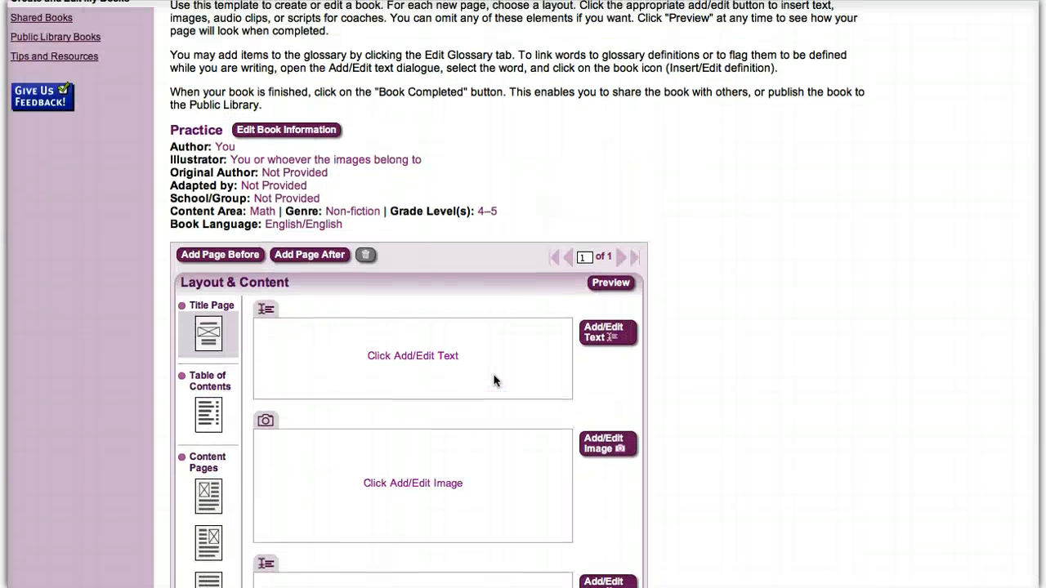
{"action": "right_click", "coordinate": [493, 380]}
{"action": "left_click", "coordinate": [207, 410]}
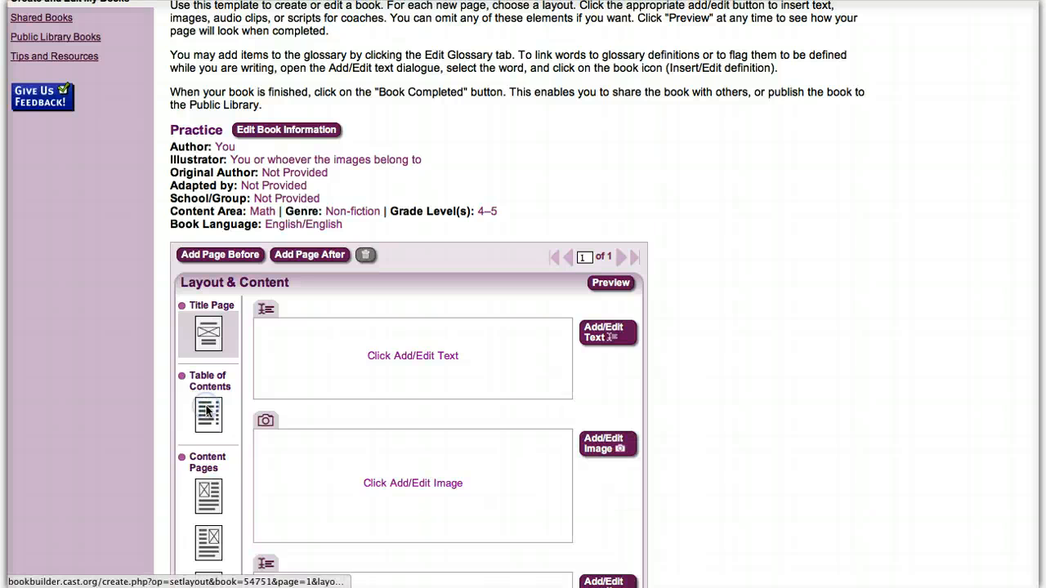
{"action": "left_click", "coordinate": [208, 412]}
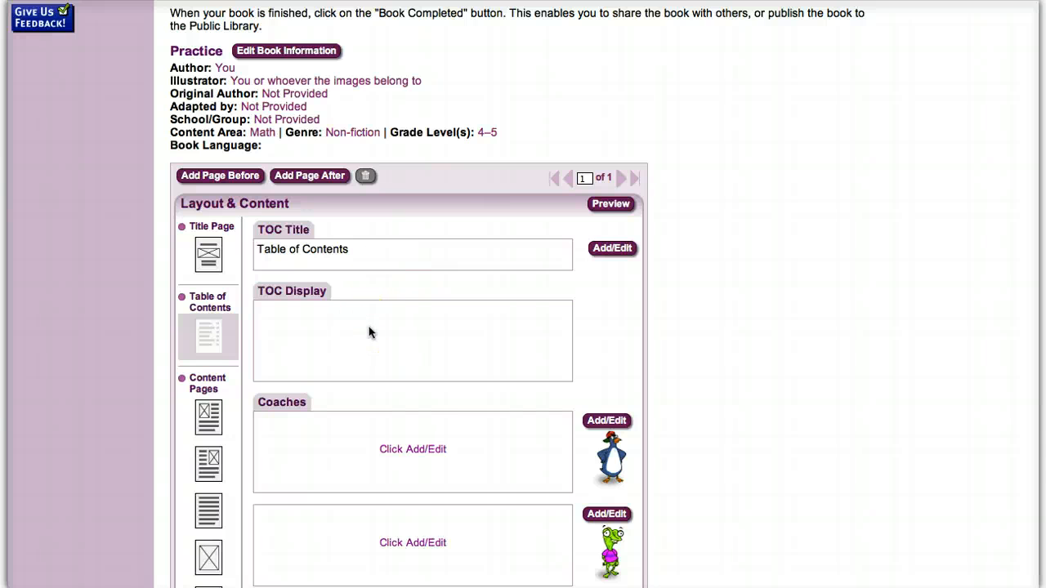
{"action": "scroll", "coordinate": [368, 332], "scroll_direction": "down", "scroll_amount": 2}
{"action": "scroll", "coordinate": [368, 332], "scroll_direction": "down", "scroll_amount": 4}
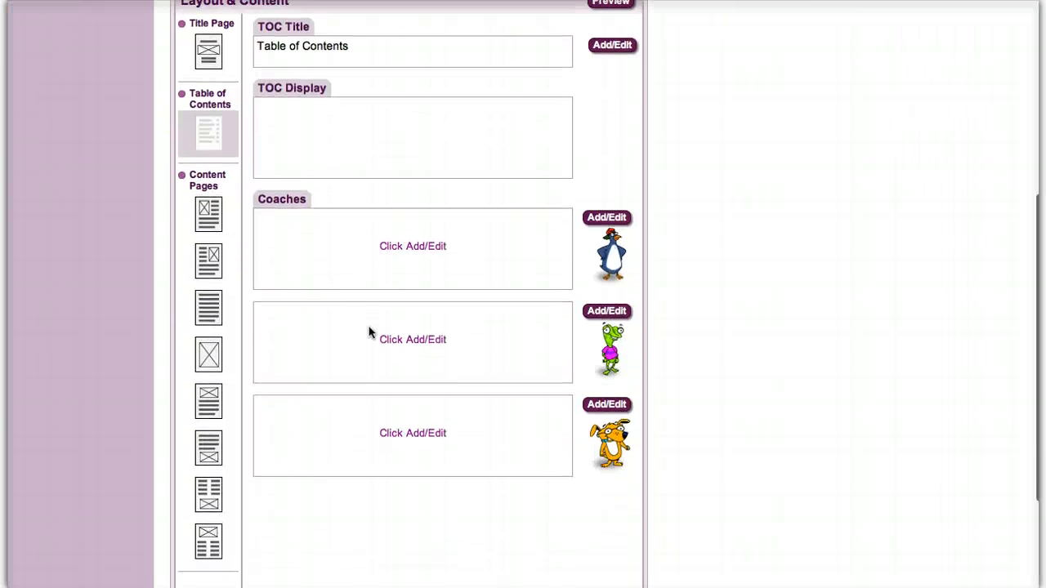
{"action": "left_click", "coordinate": [475, 263]}
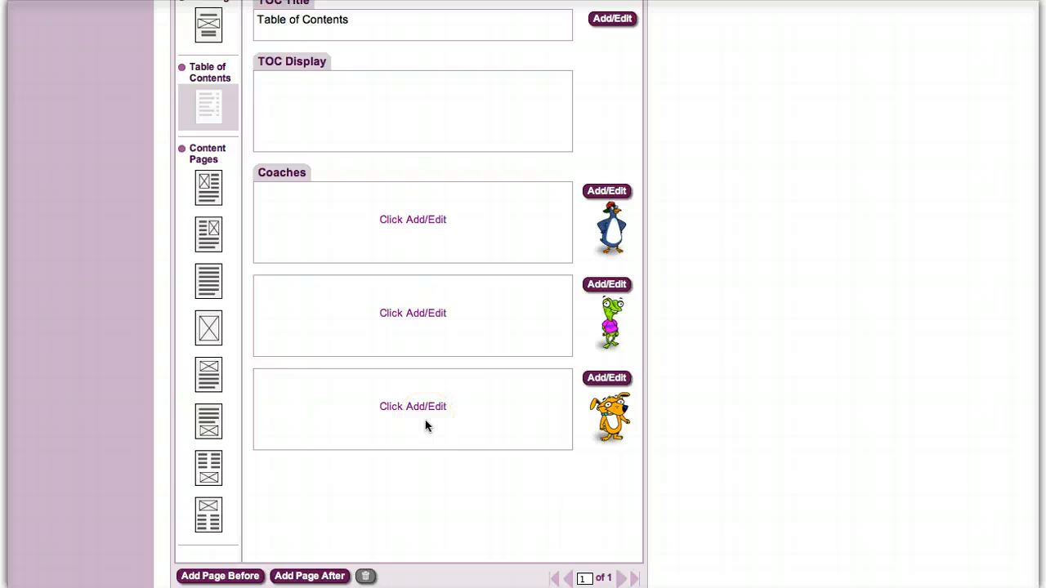
{"action": "scroll", "coordinate": [425, 425], "scroll_direction": "down", "scroll_amount": 2}
{"action": "scroll", "coordinate": [425, 426], "scroll_direction": "up", "scroll_amount": 4}
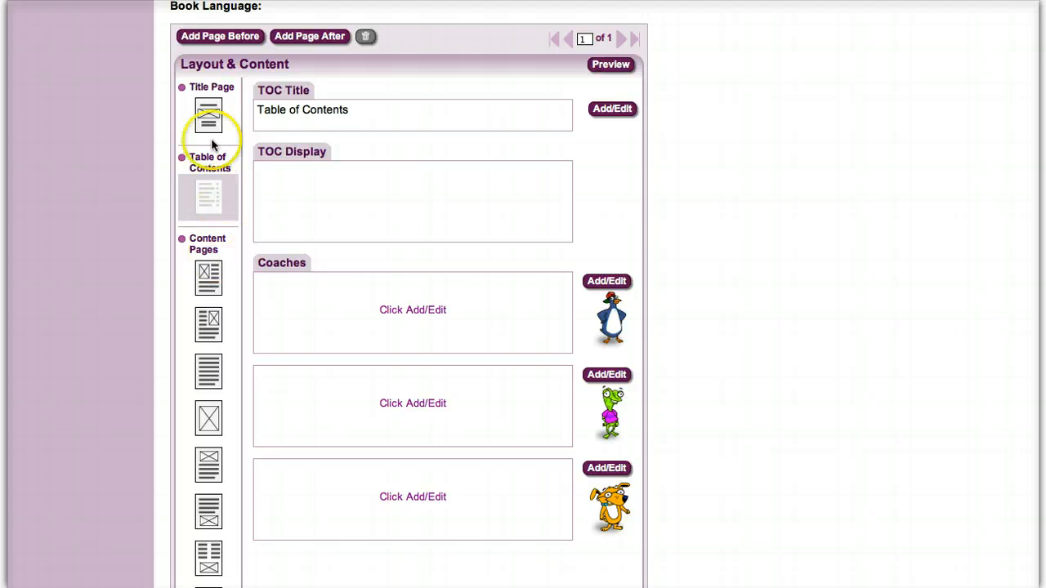
- Apply the first Content Pages layout to page 1 and examine its image, text, audio, coach and student response areas
{"action": "left_click", "coordinate": [213, 282]}
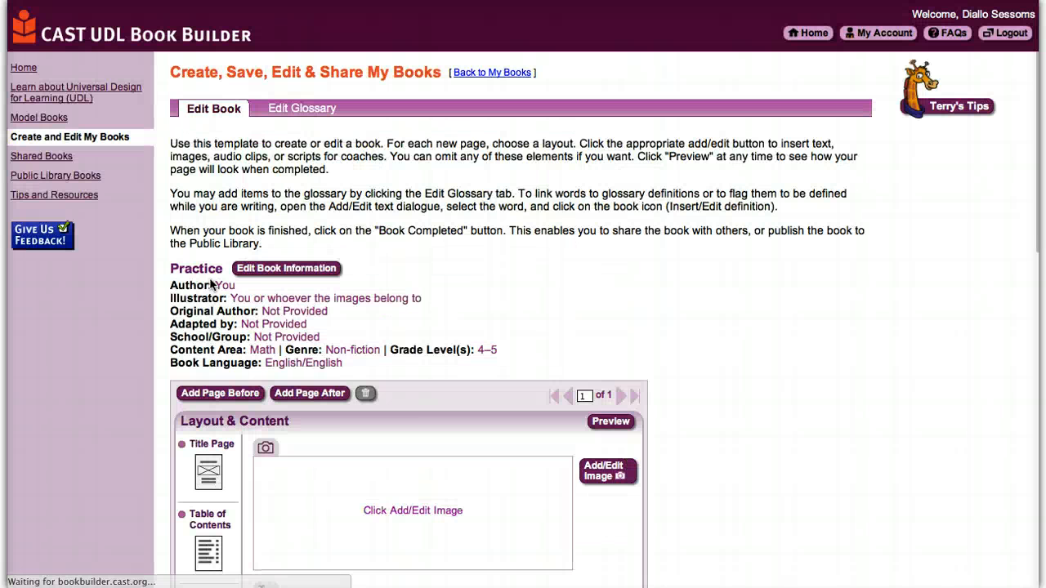
{"action": "scroll", "coordinate": [477, 500], "scroll_direction": "down", "scroll_amount": 3}
{"action": "scroll", "coordinate": [475, 504], "scroll_direction": "down", "scroll_amount": 3}
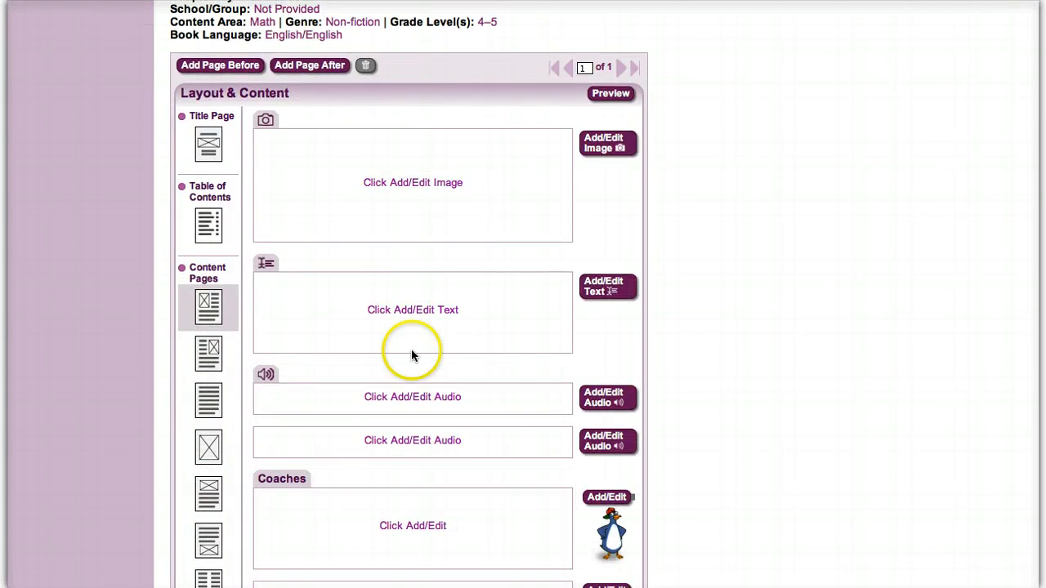
{"action": "scroll", "coordinate": [411, 351], "scroll_direction": "down", "scroll_amount": 3}
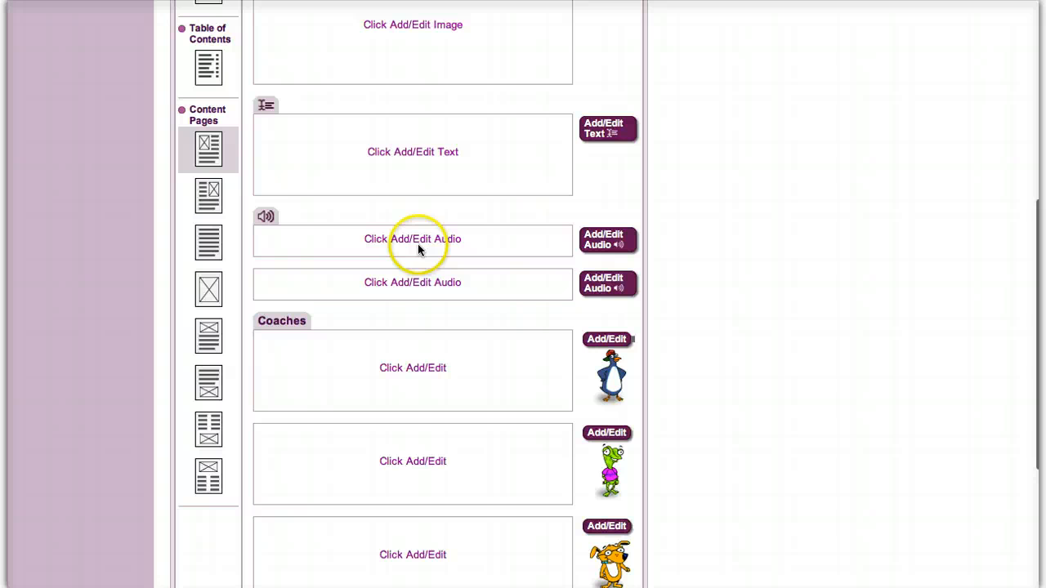
{"action": "scroll", "coordinate": [394, 374], "scroll_direction": "down", "scroll_amount": 2}
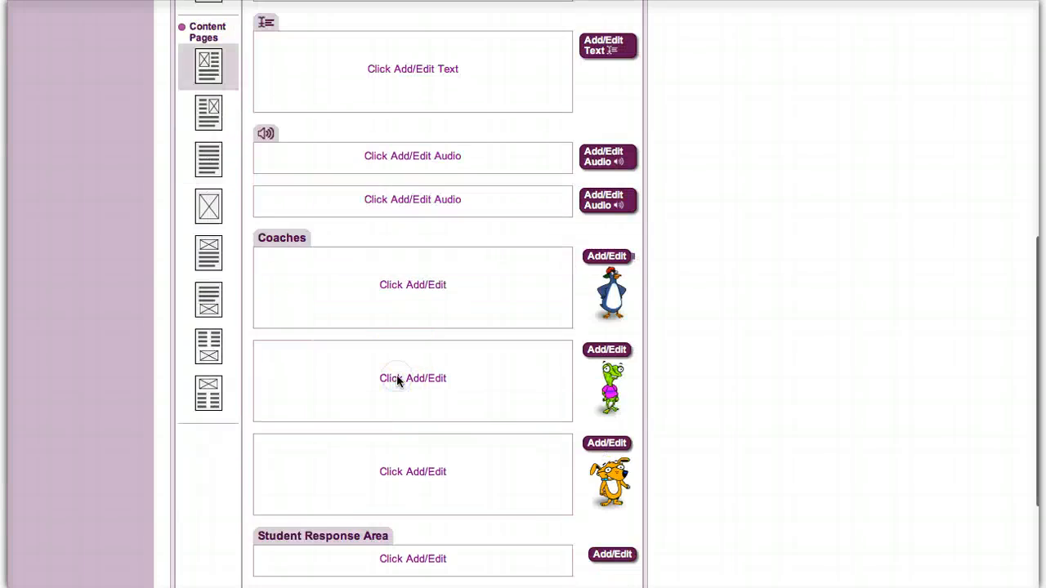
{"action": "scroll", "coordinate": [398, 381], "scroll_direction": "down", "scroll_amount": 3}
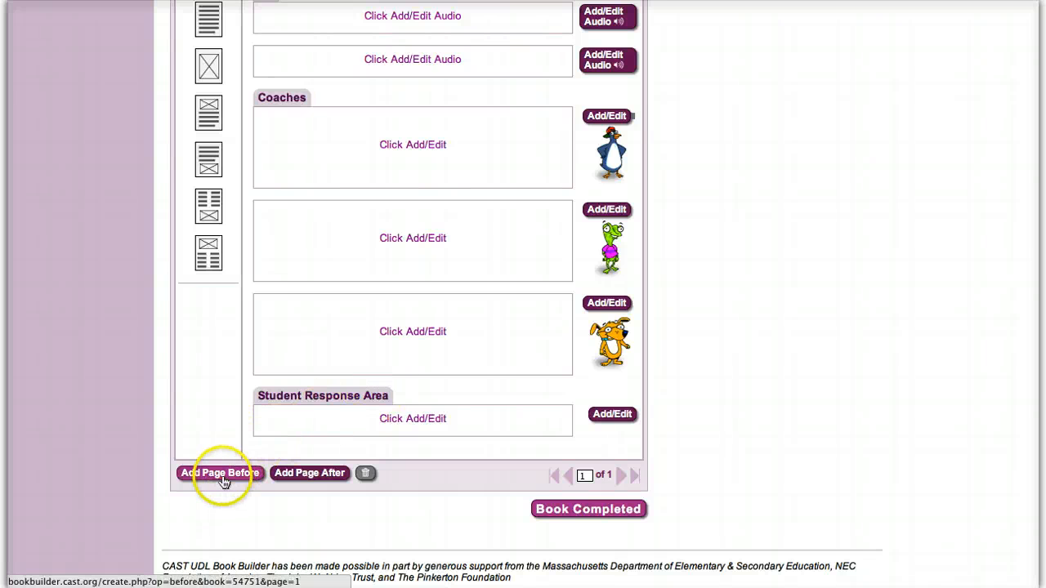
{"action": "left_click", "coordinate": [317, 474]}
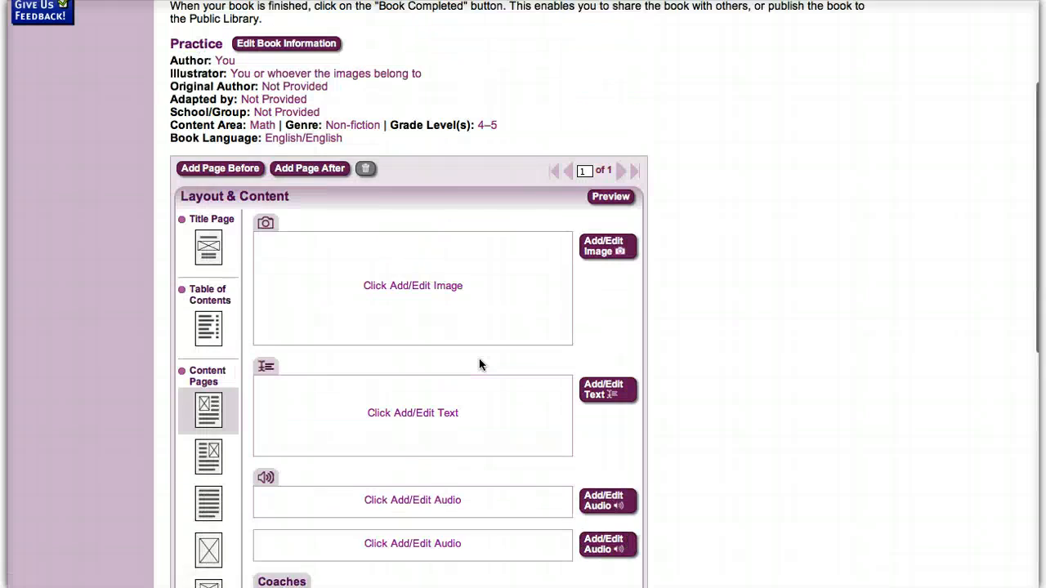
- Mark the book as completed and save it
{"action": "scroll", "coordinate": [481, 365], "scroll_direction": "down", "scroll_amount": 10}
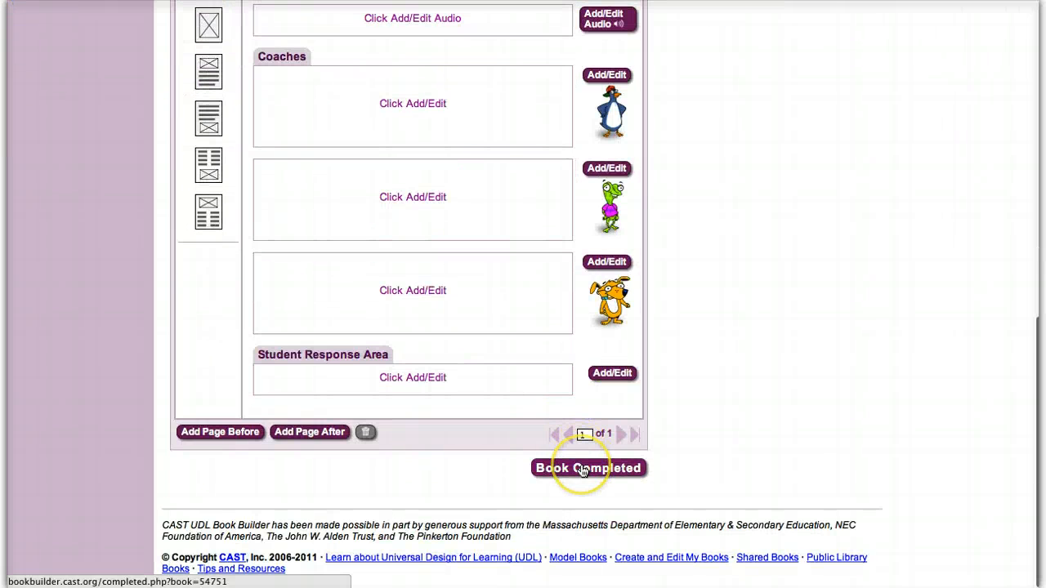
{"action": "left_click", "coordinate": [584, 467]}
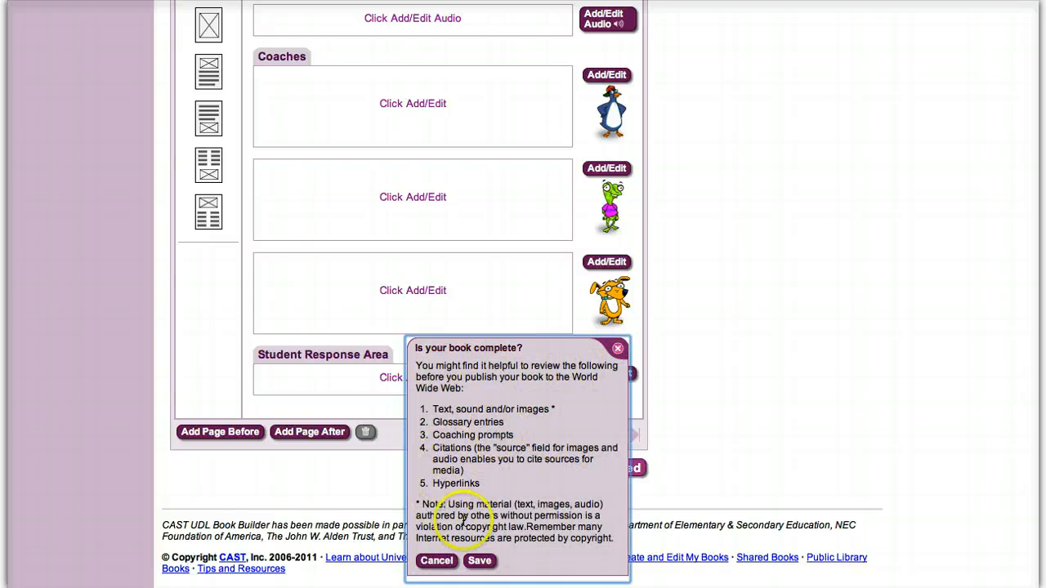
{"action": "left_click", "coordinate": [480, 561]}
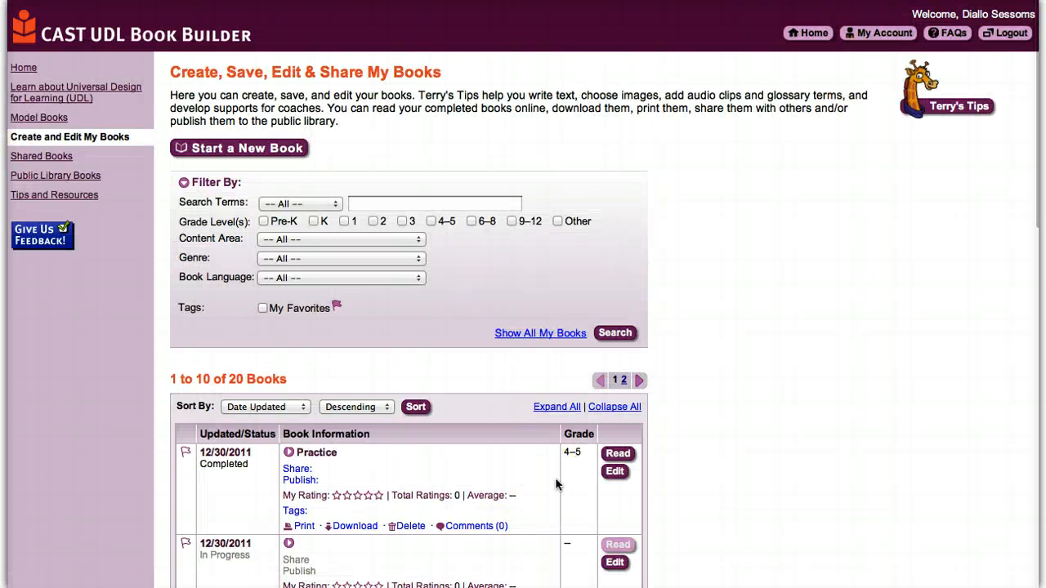
- Start publishing the completed Practice book to the public library and confirm that the Terms and Conditions have been read and understood
{"action": "scroll", "coordinate": [556, 484], "scroll_direction": "down", "scroll_amount": 3}
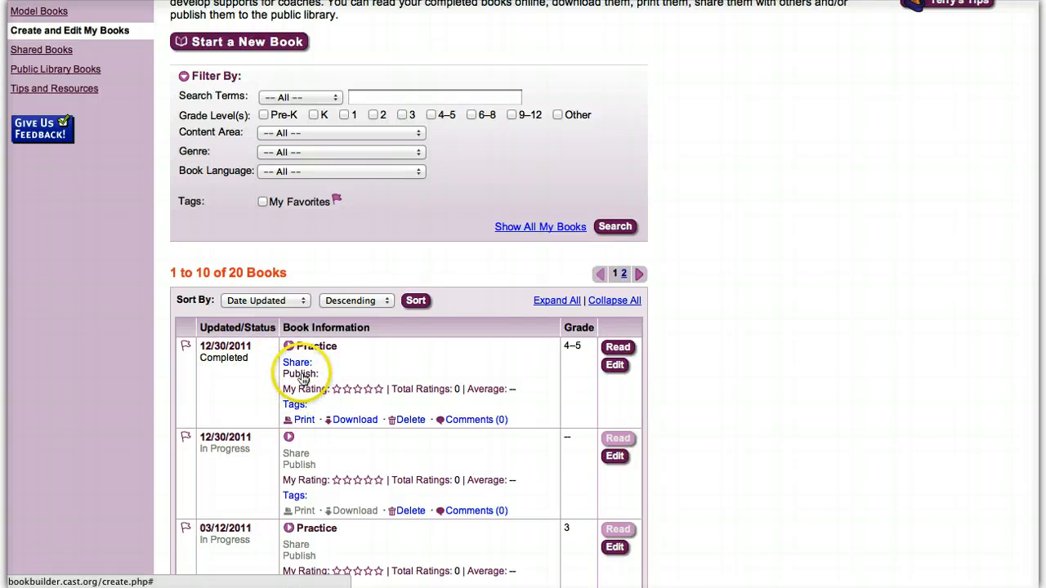
{"action": "left_click", "coordinate": [301, 374]}
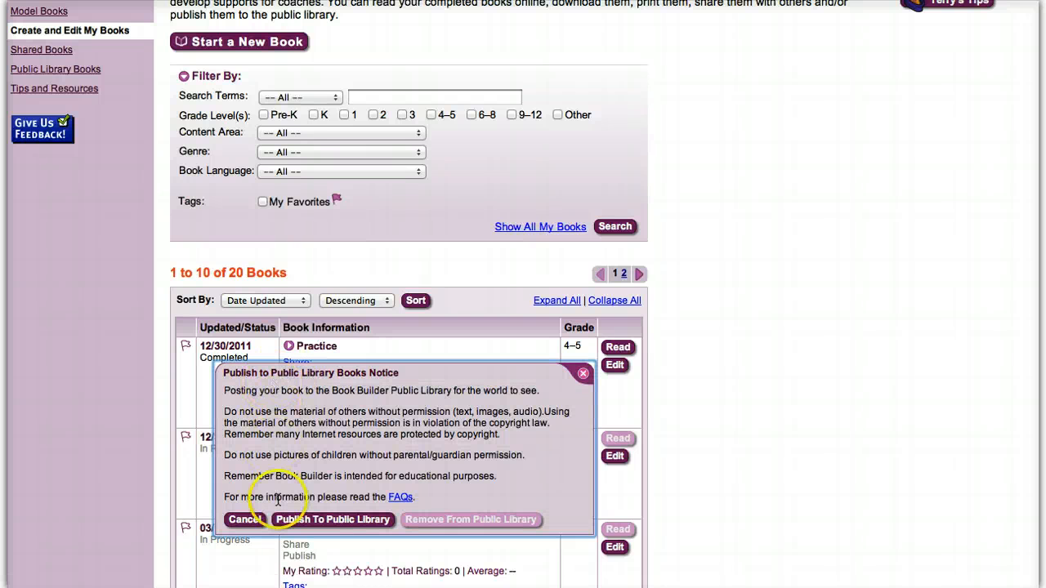
{"action": "left_click", "coordinate": [360, 526]}
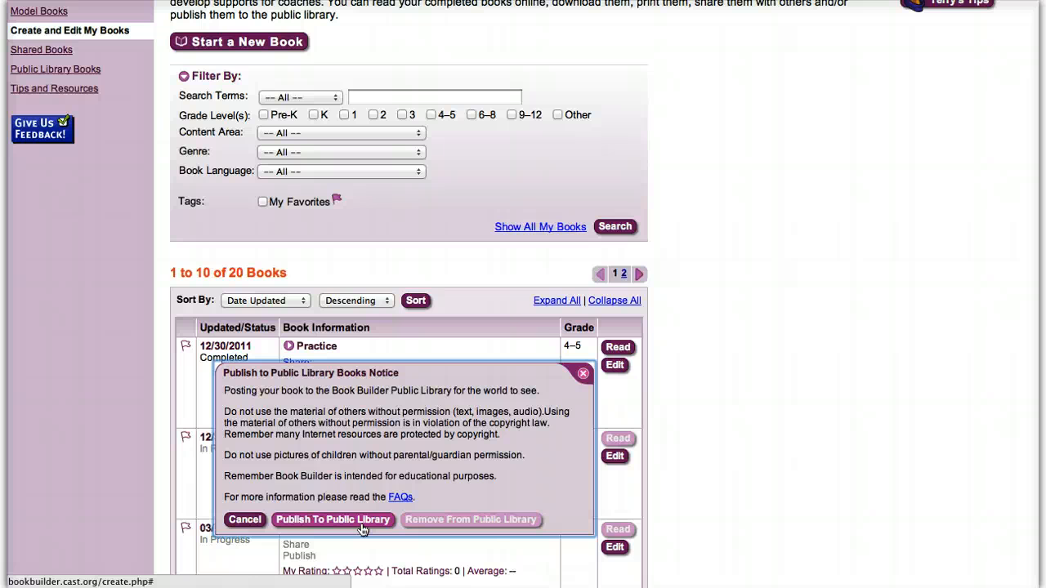
{"action": "left_click", "coordinate": [361, 525]}
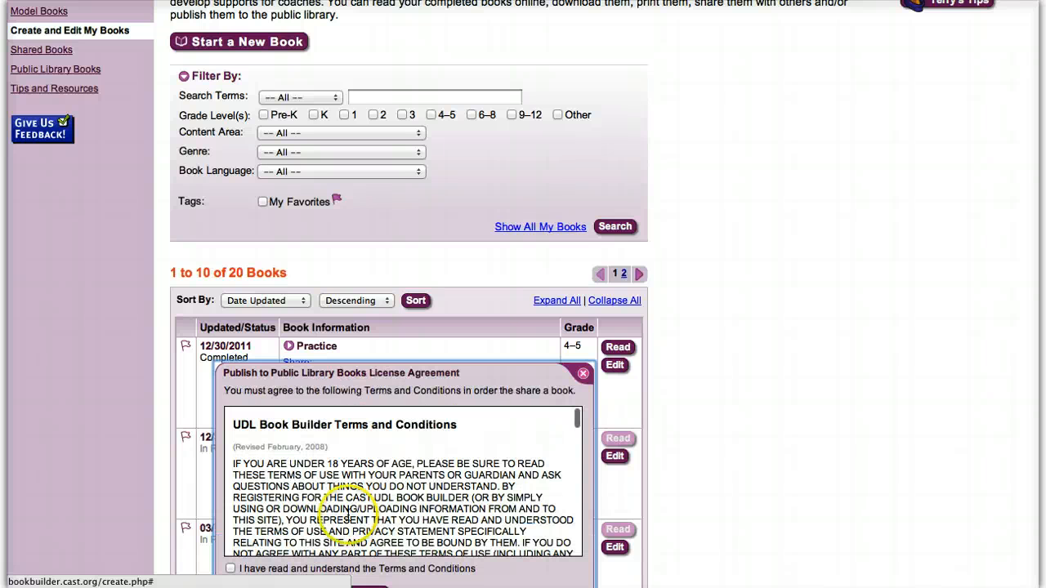
{"action": "left_click", "coordinate": [231, 568]}
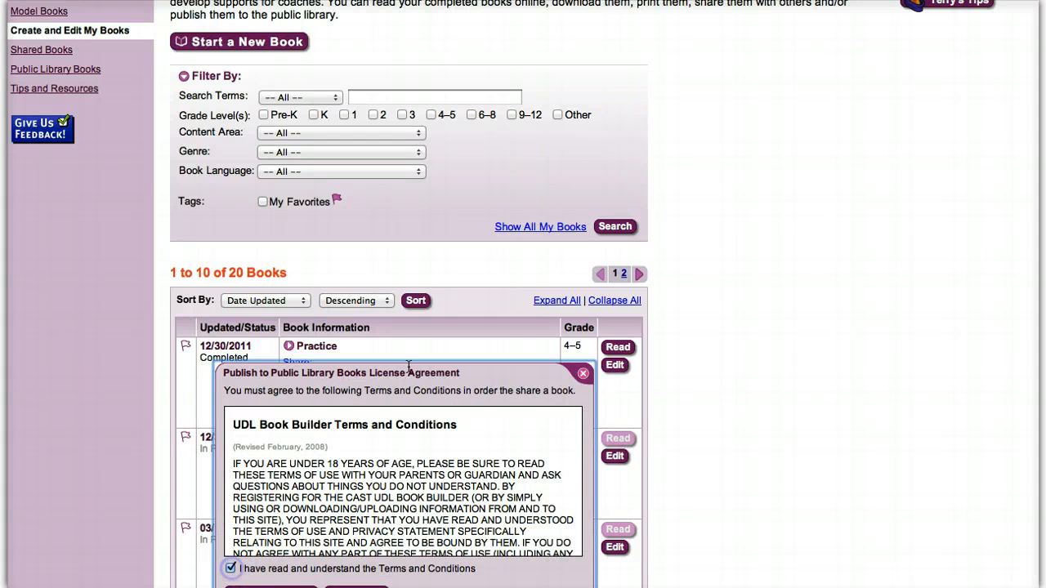
{"action": "left_click_drag", "start_coordinate": [512, 384], "coordinate": [515, 149]}
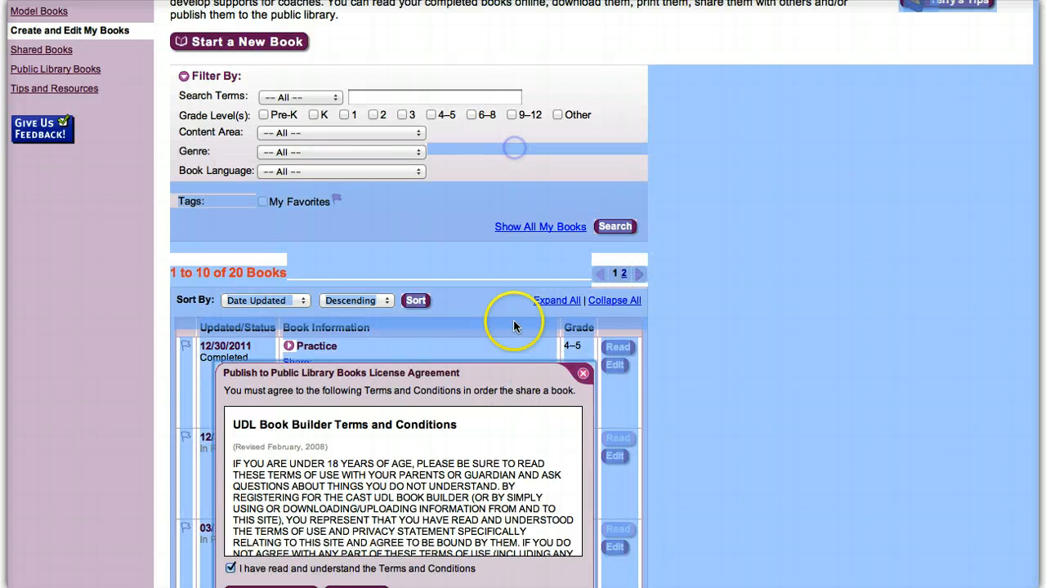
{"action": "left_click", "coordinate": [502, 393]}
{"action": "left_click", "coordinate": [502, 392]}
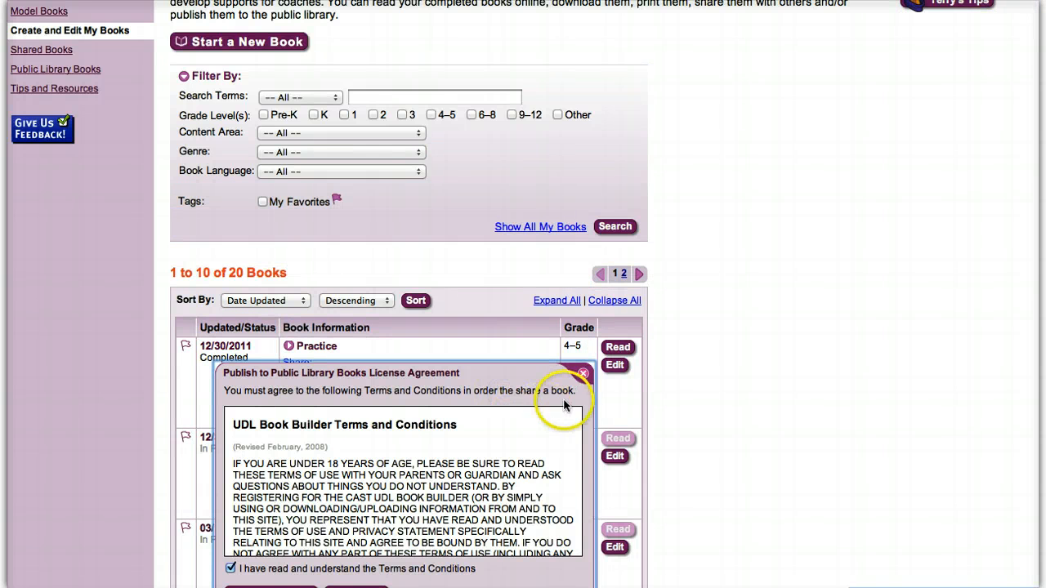
{"action": "left_click", "coordinate": [553, 373]}
{"action": "left_click_drag", "start_coordinate": [553, 373], "coordinate": [551, 334]}
{"action": "left_click", "coordinate": [543, 401]}
- Agree to the Publish to Public Library Books license agreement
{"action": "scroll", "coordinate": [352, 570], "scroll_direction": "down", "scroll_amount": 1}
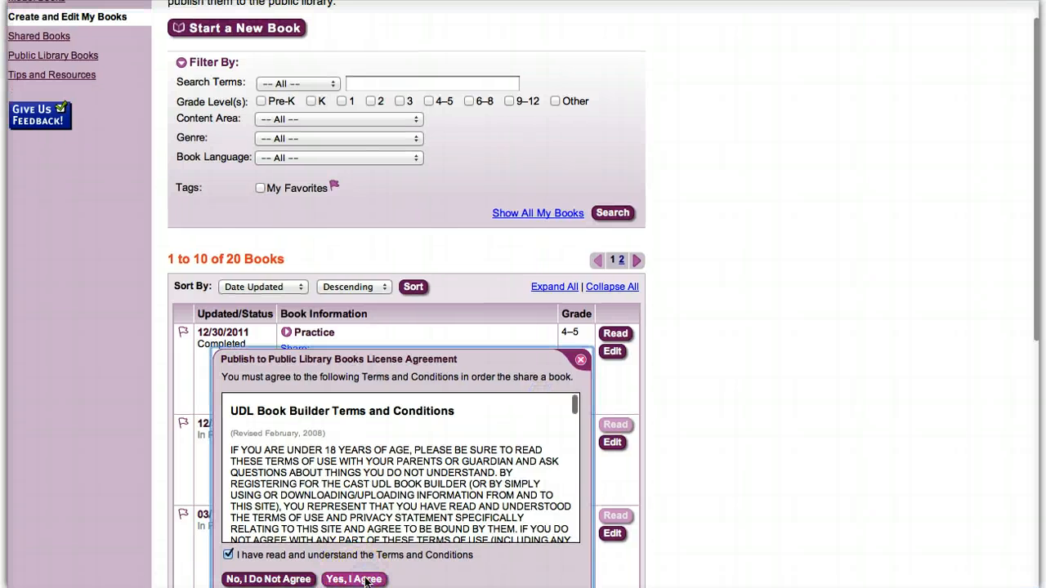
{"action": "left_click", "coordinate": [366, 579]}
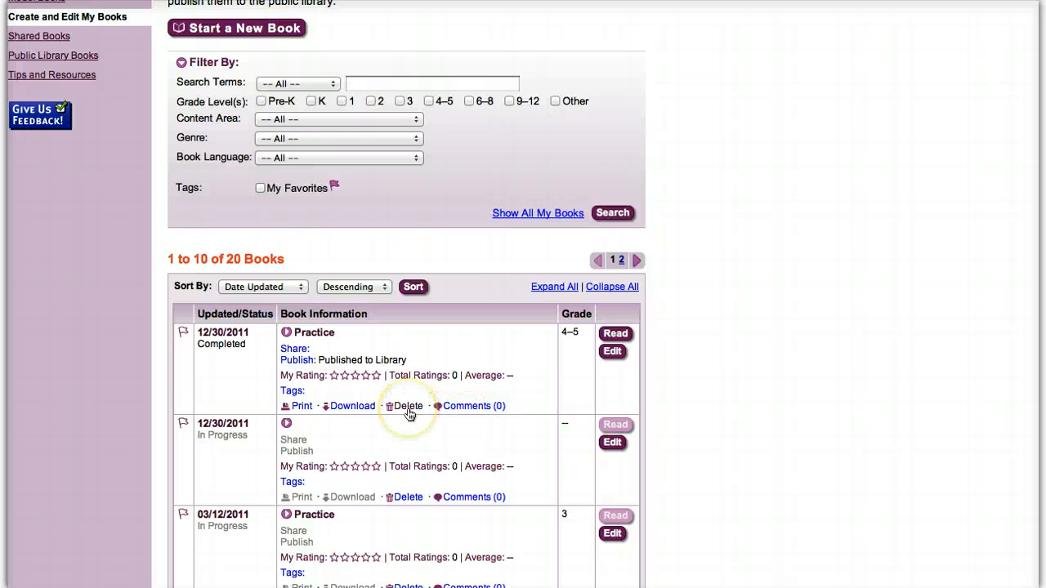
- Open the completed Practice book for reading and select the full web address of its first page
{"action": "left_click", "coordinate": [615, 335]}
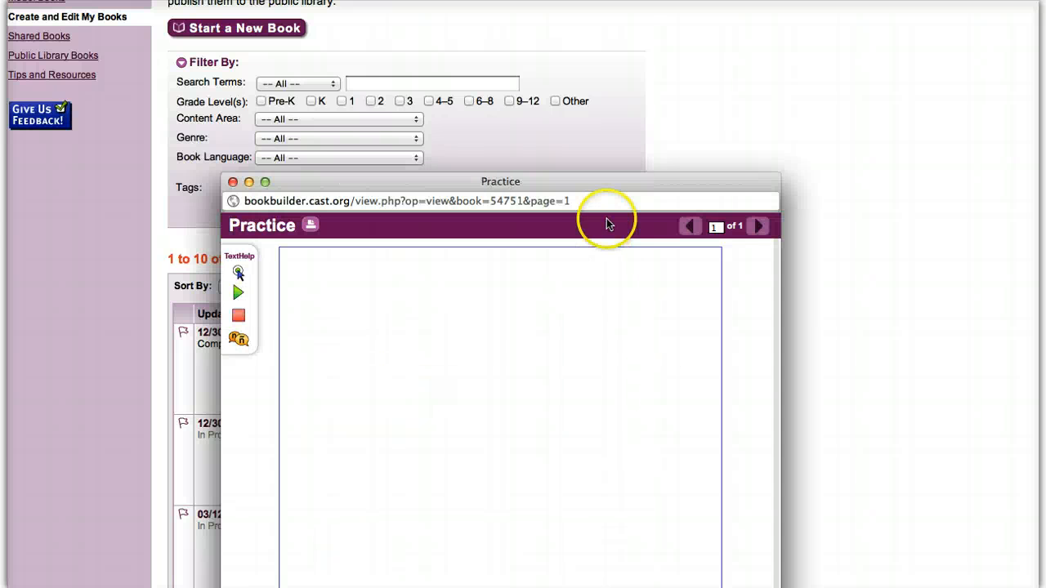
{"action": "left_click_drag", "start_coordinate": [616, 190], "coordinate": [614, 37]}
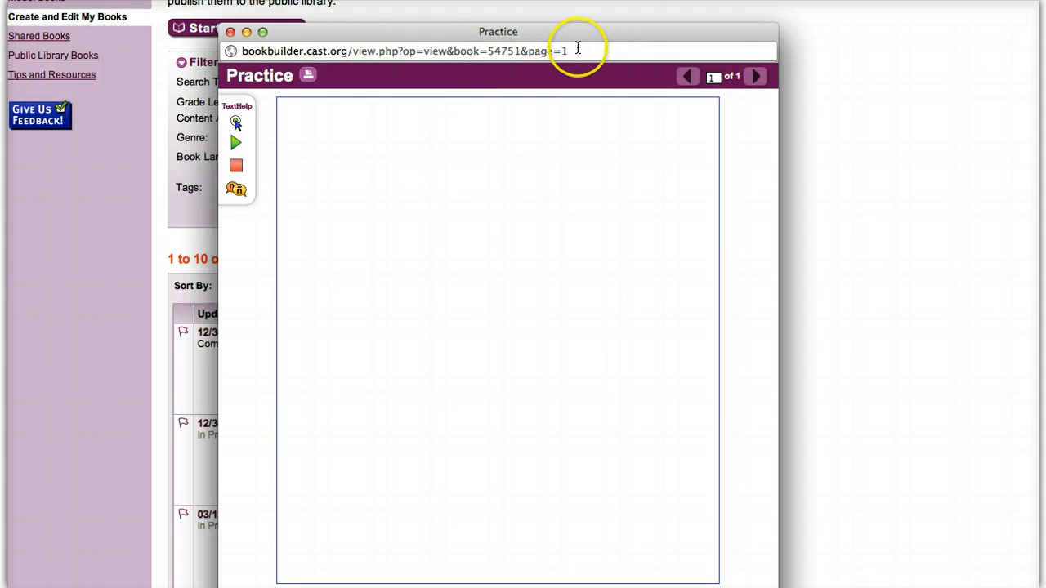
{"action": "left_click_drag", "start_coordinate": [579, 49], "coordinate": [332, 35]}
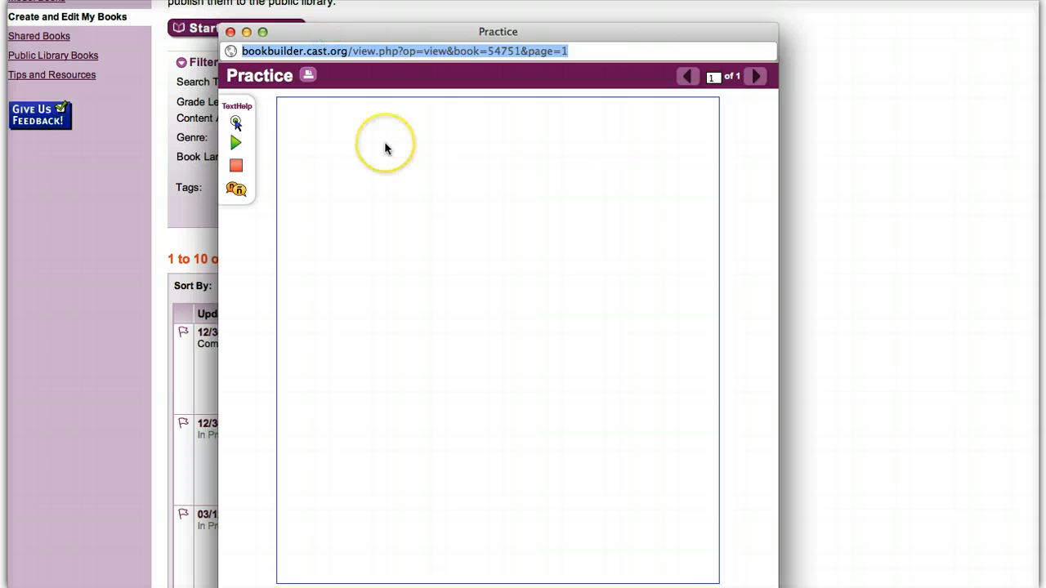